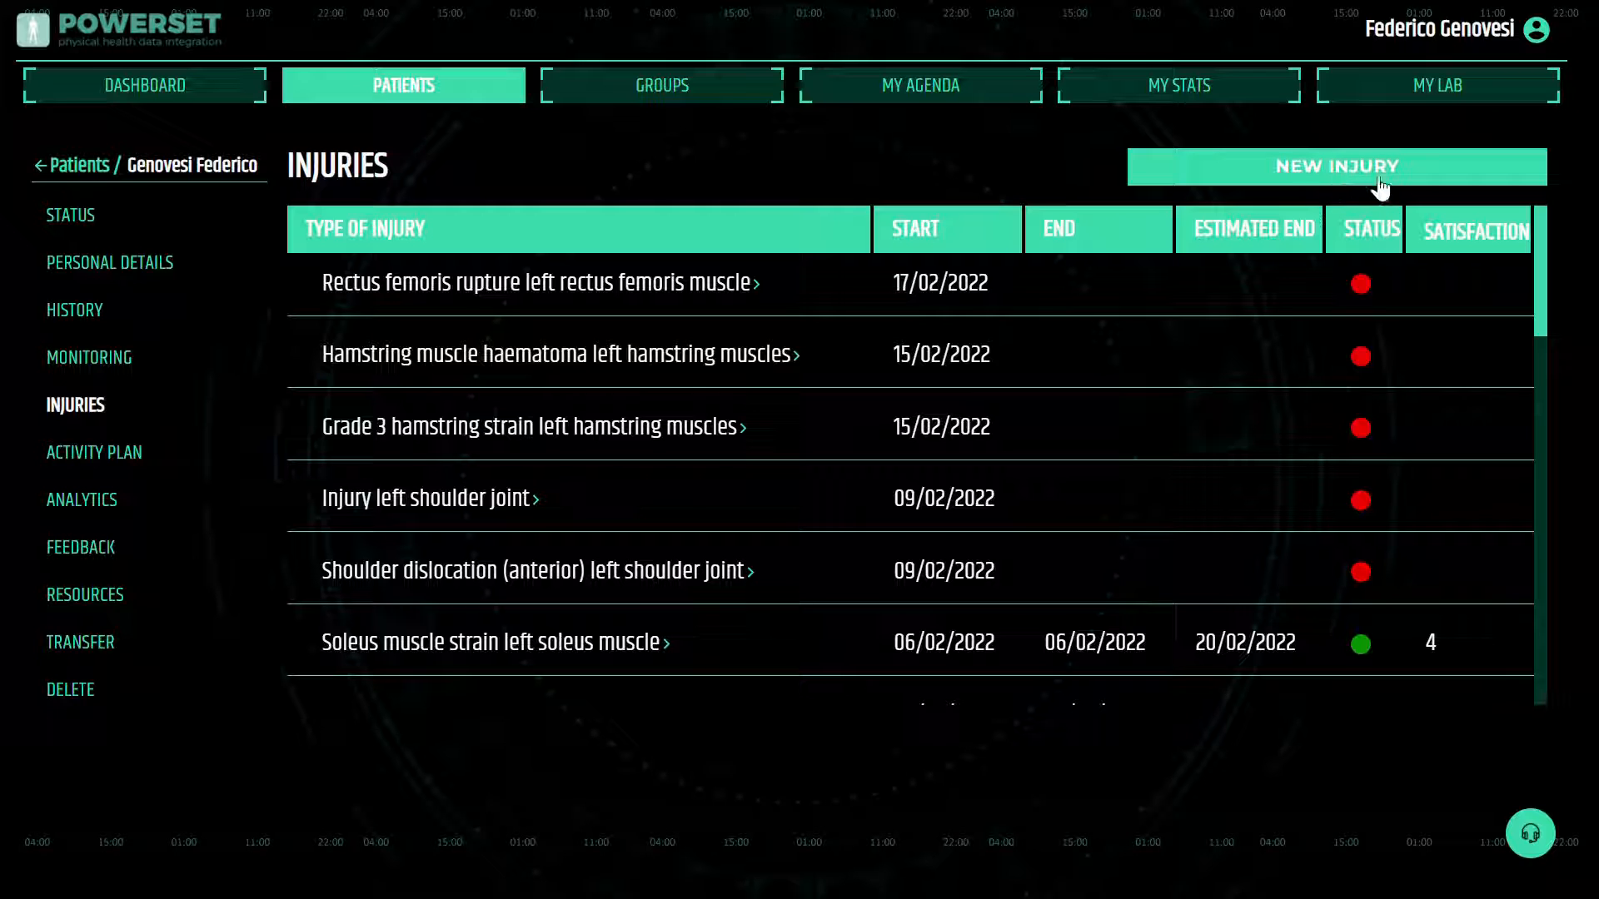
# Start a new injury record for the patient and set its symptomatology type to Injury
pyautogui.click(1367, 172)
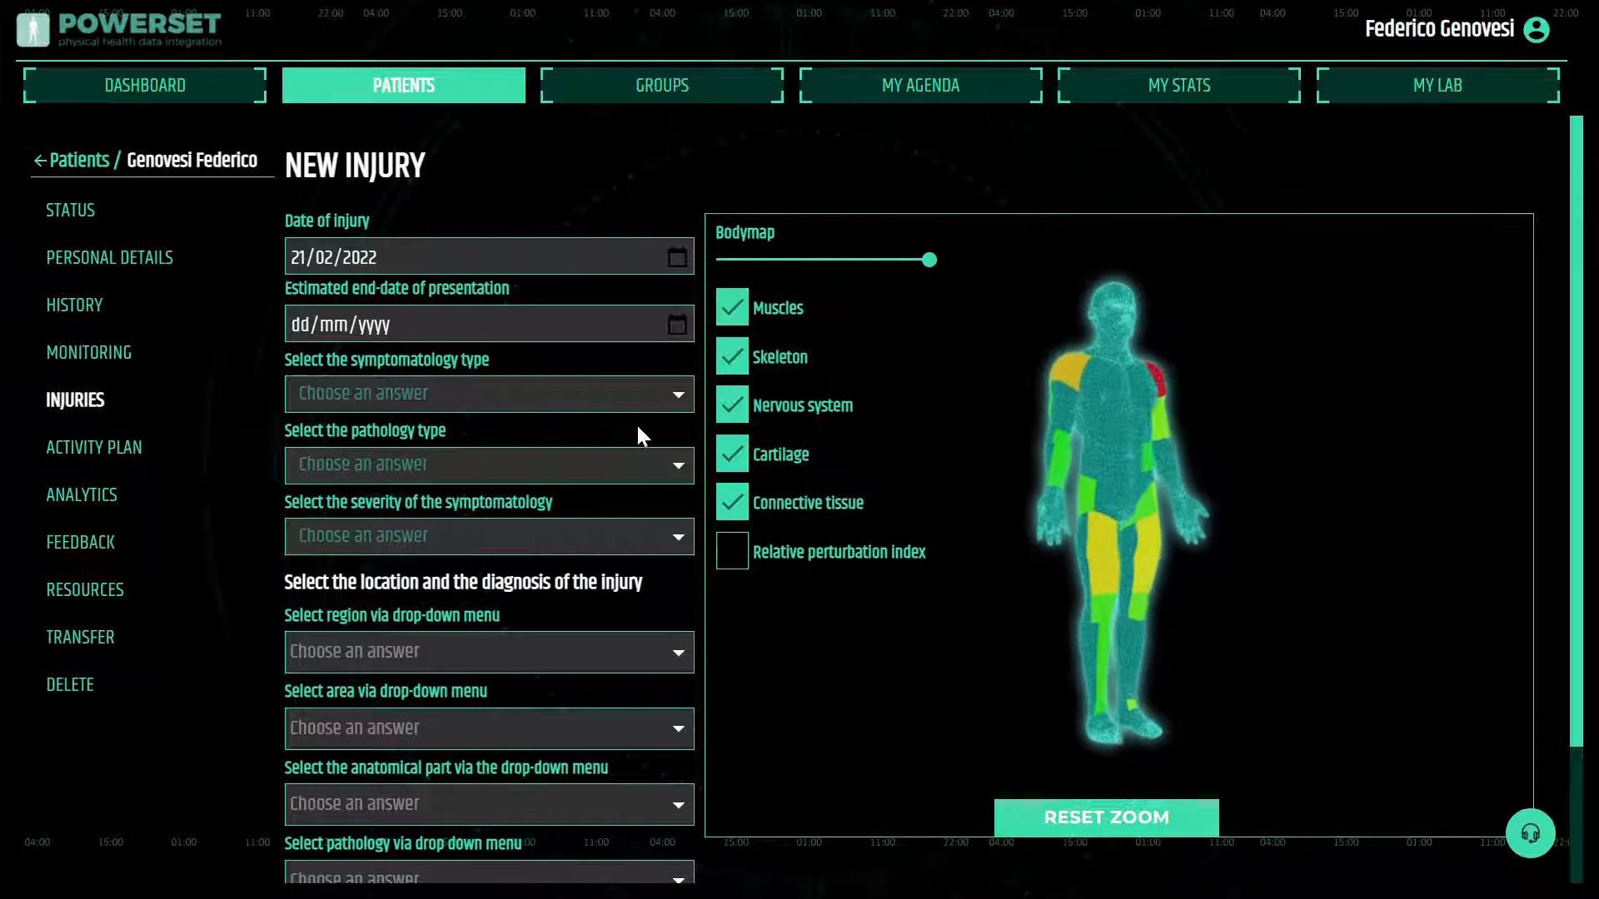
pyautogui.click(673, 398)
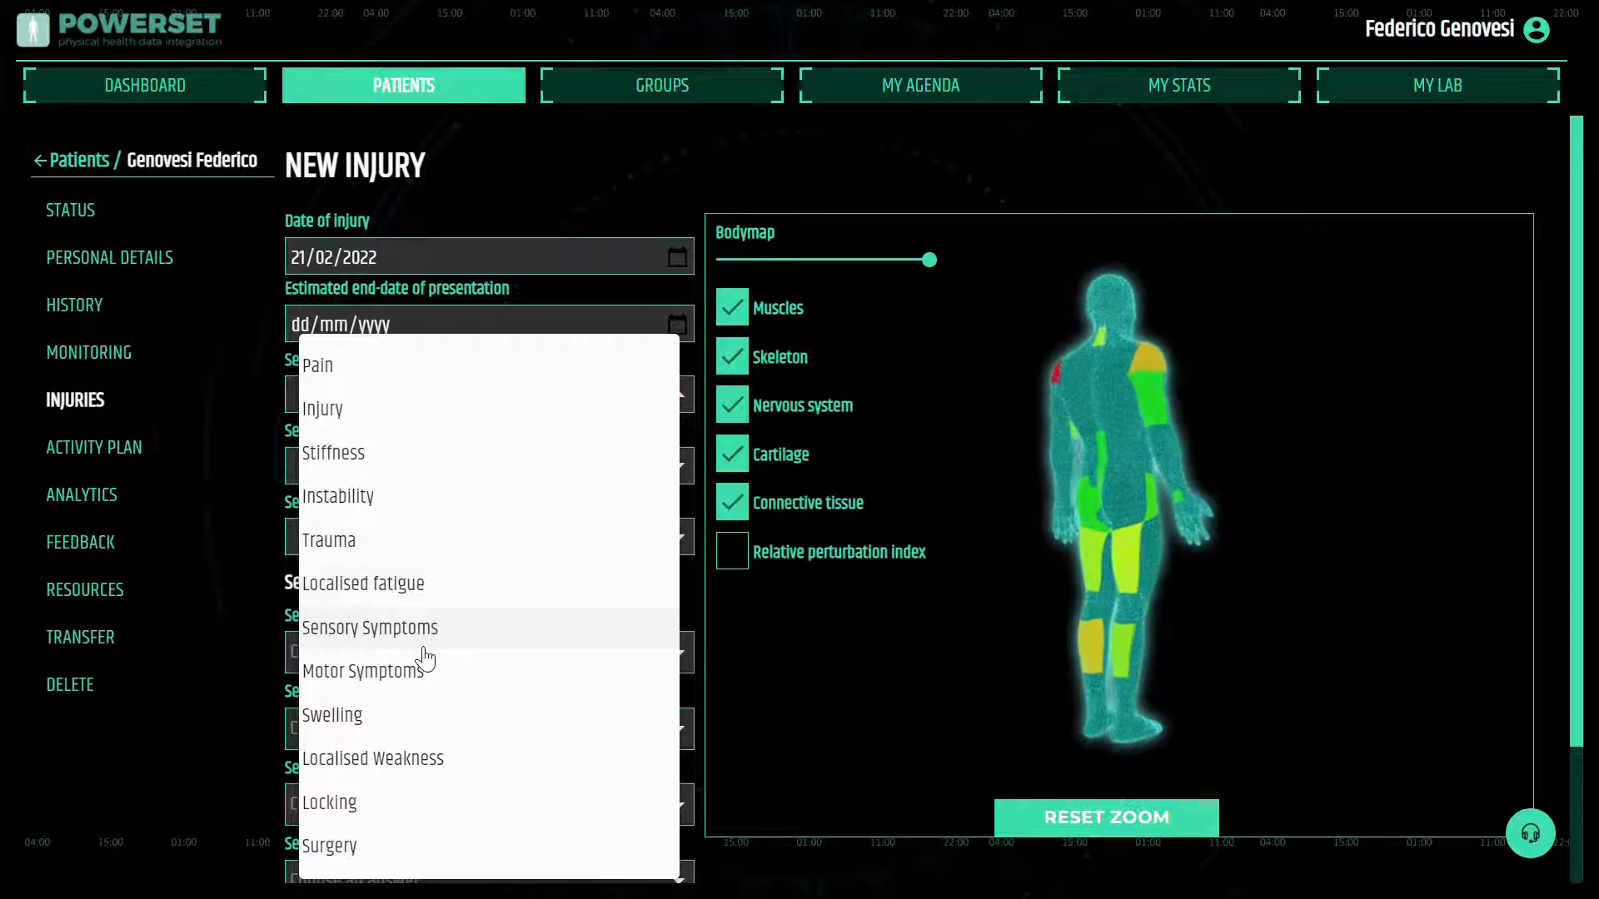
pyautogui.click(372, 416)
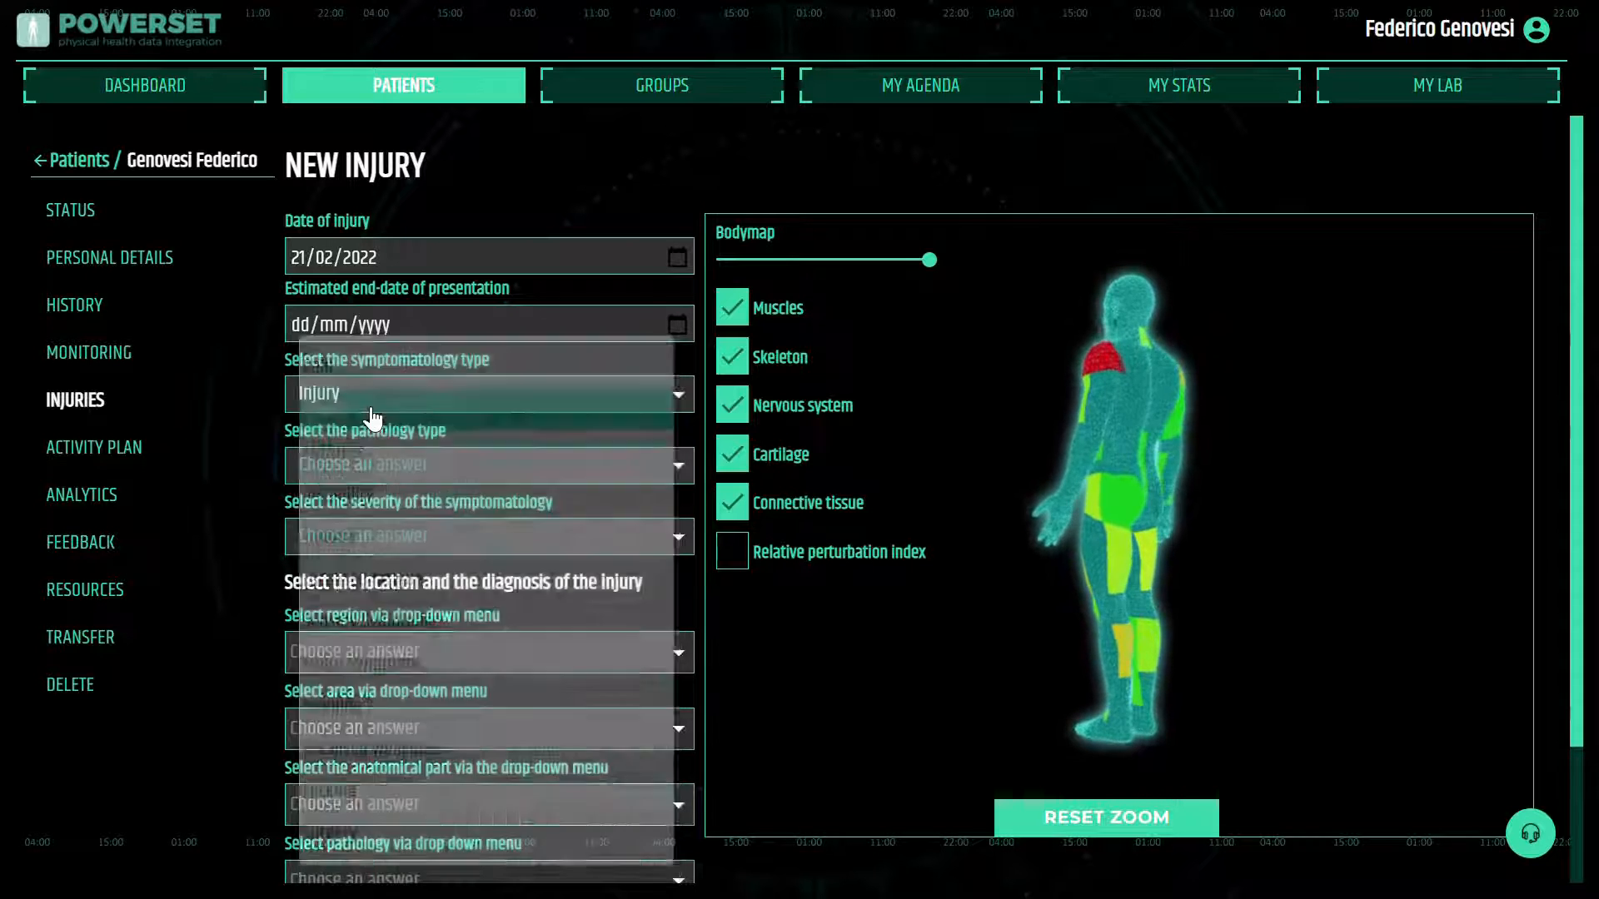
# Set the injury's pathology type to Muscle injury and the severity of the symptomatology to Mild
pyautogui.click(672, 464)
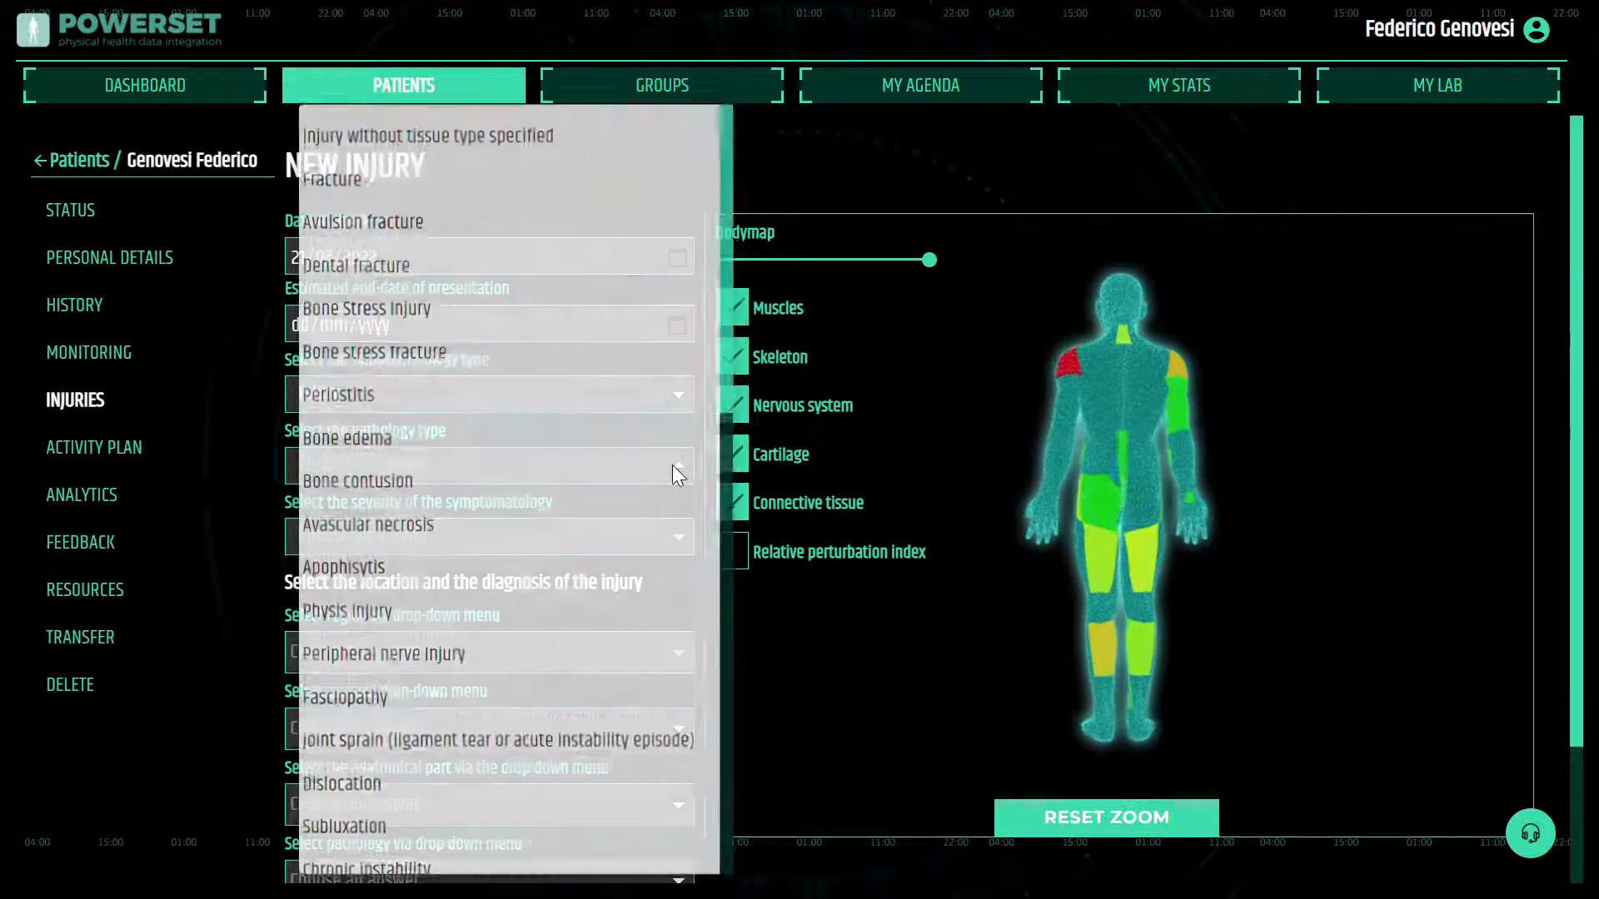
pyautogui.scroll(-3, 440, 750)
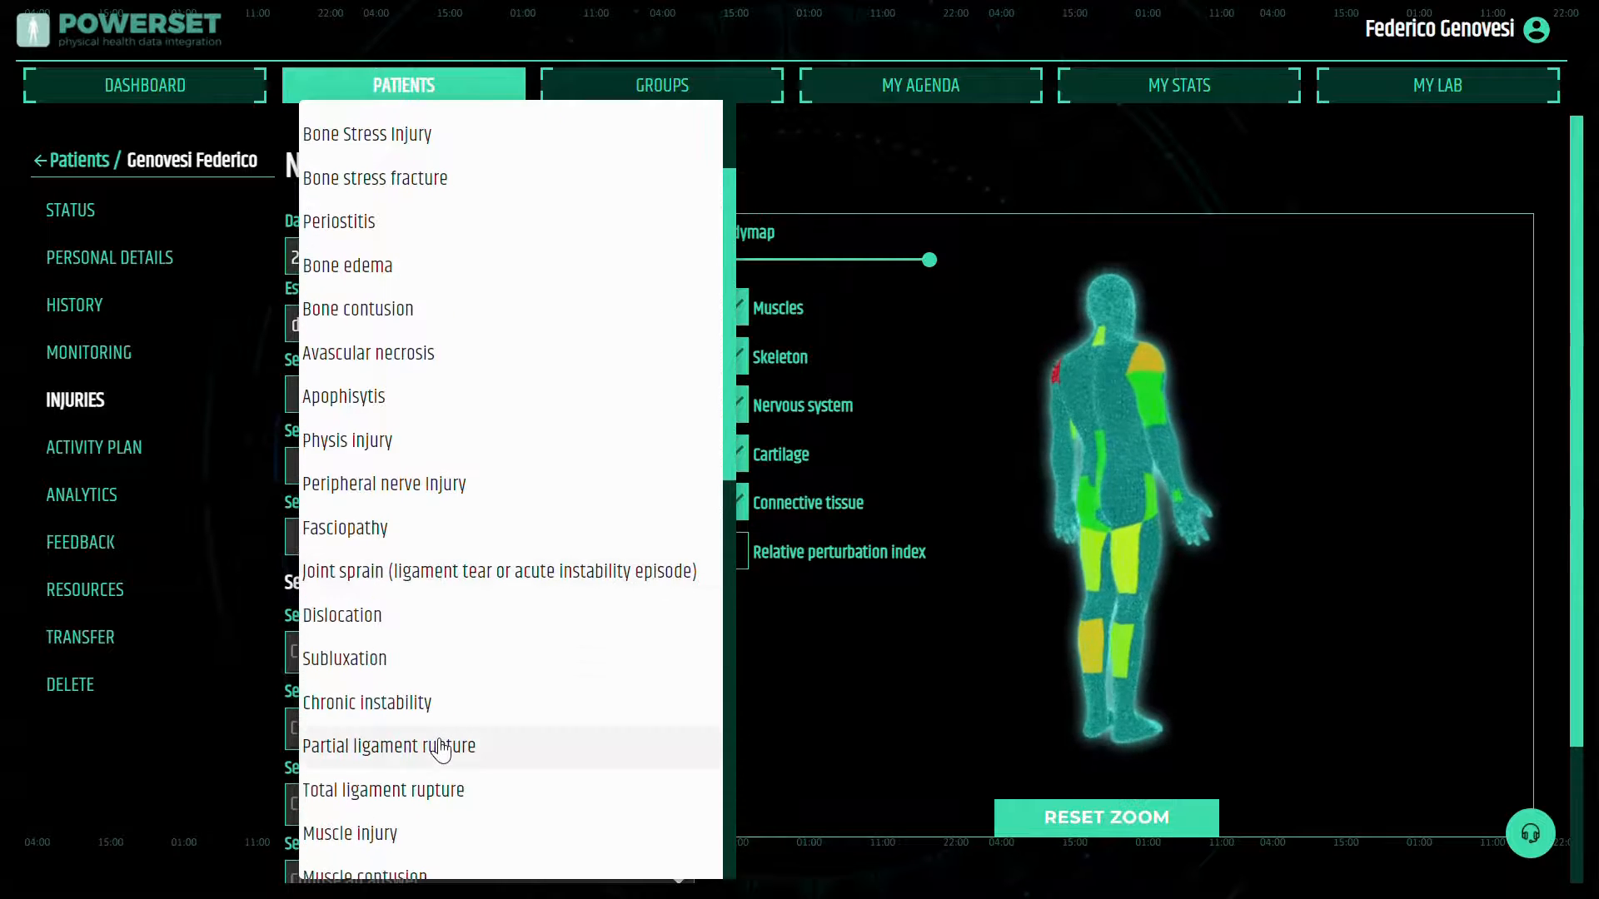
pyautogui.scroll(-1, 440, 749)
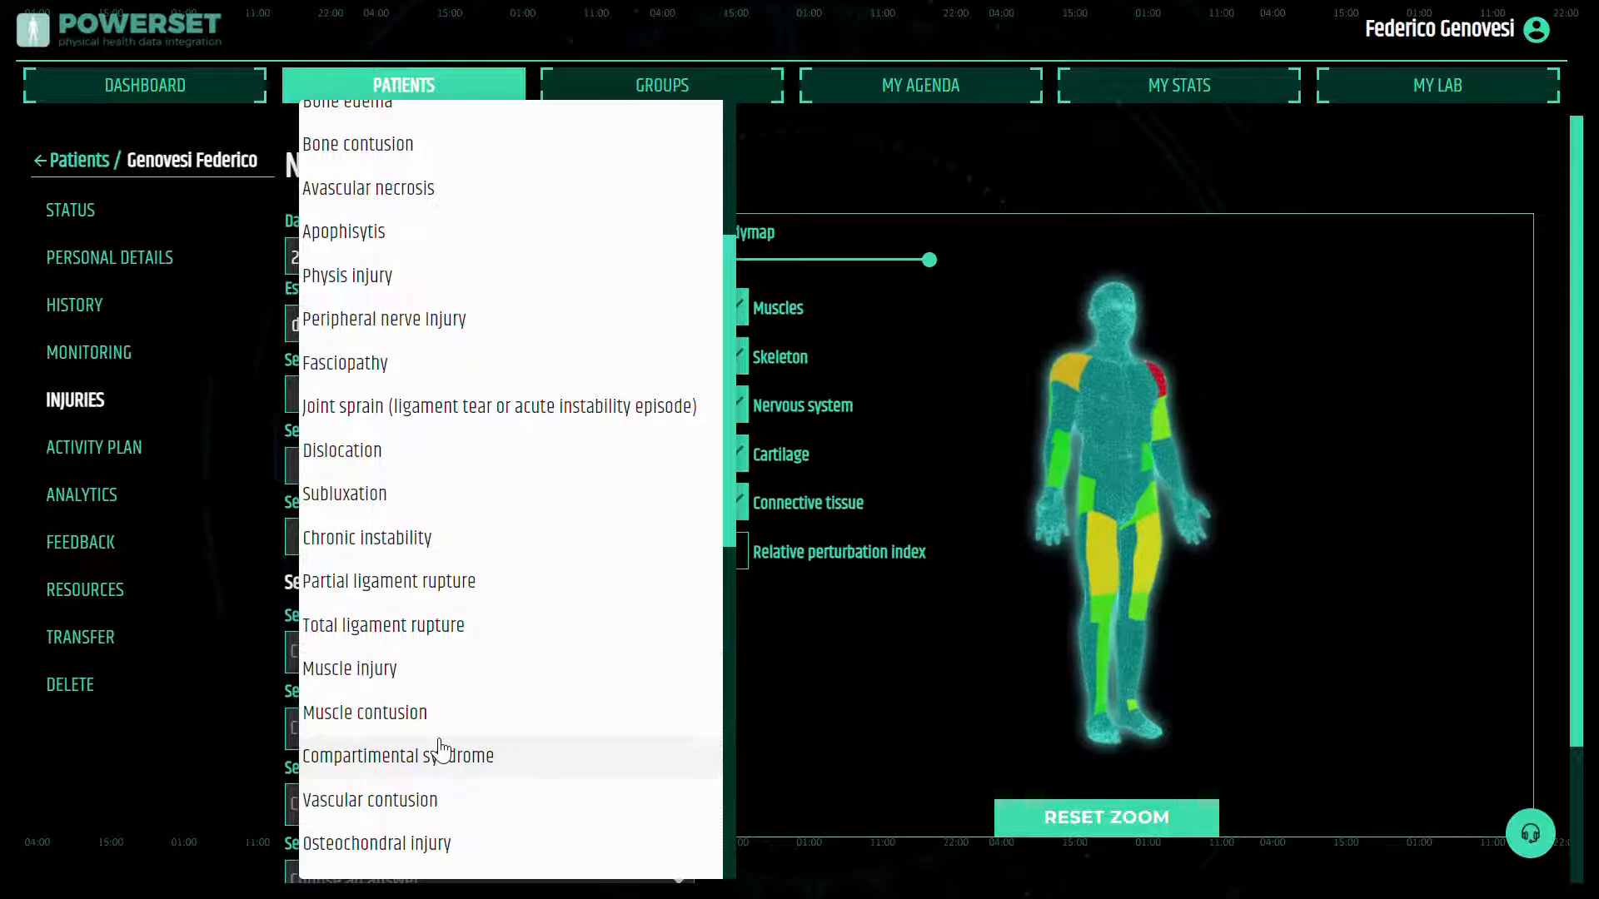
pyautogui.scroll(-1, 550, 624)
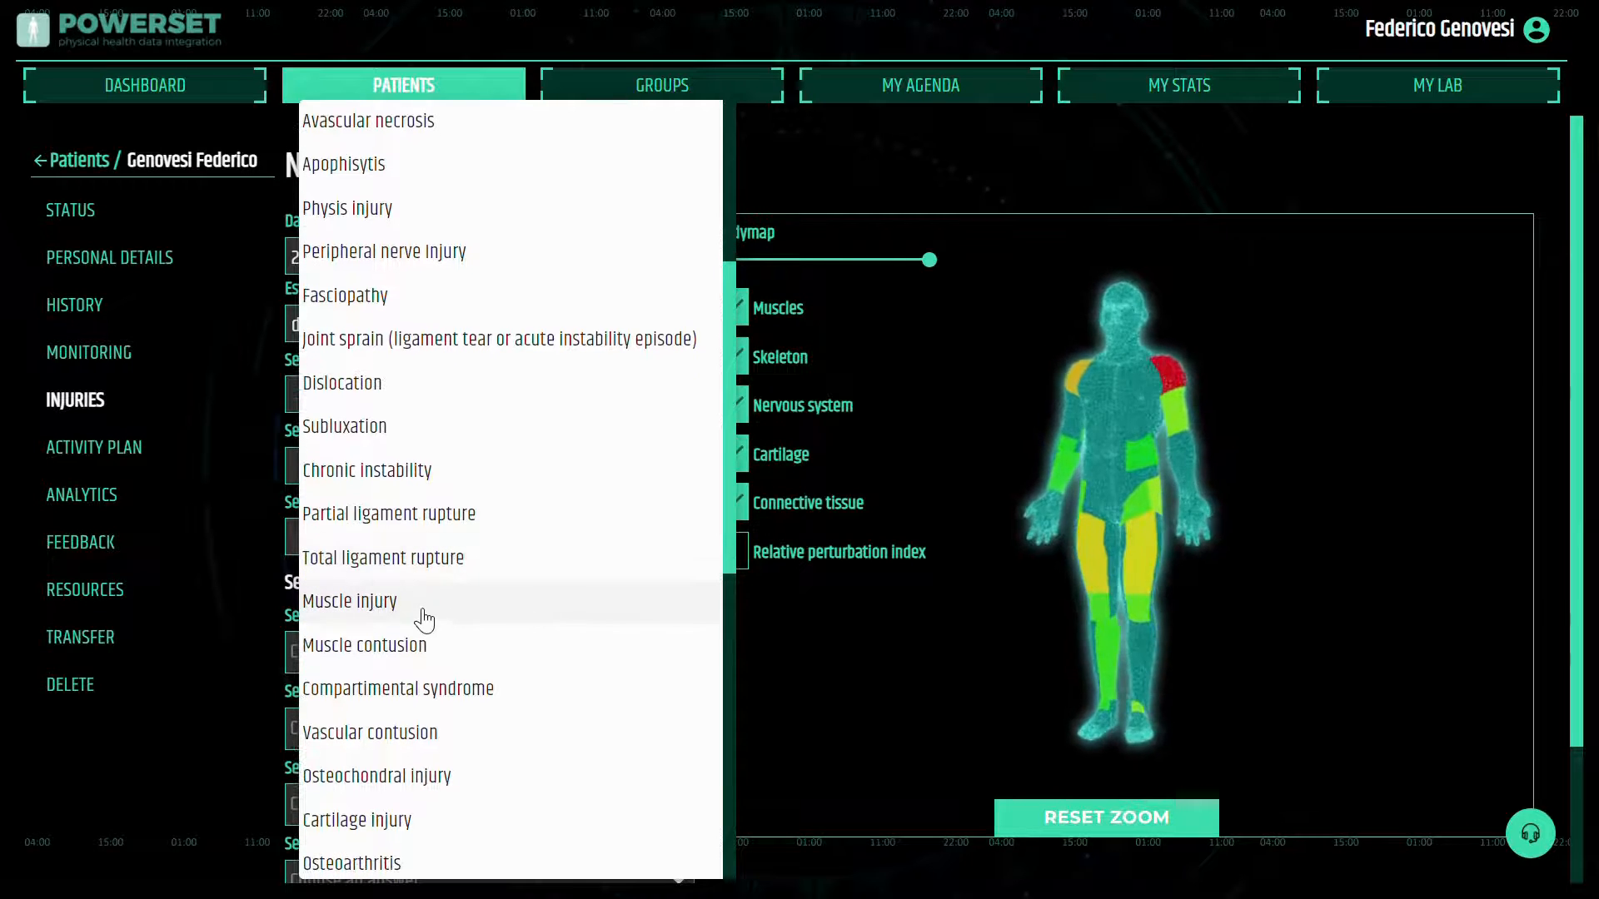
pyautogui.click(424, 618)
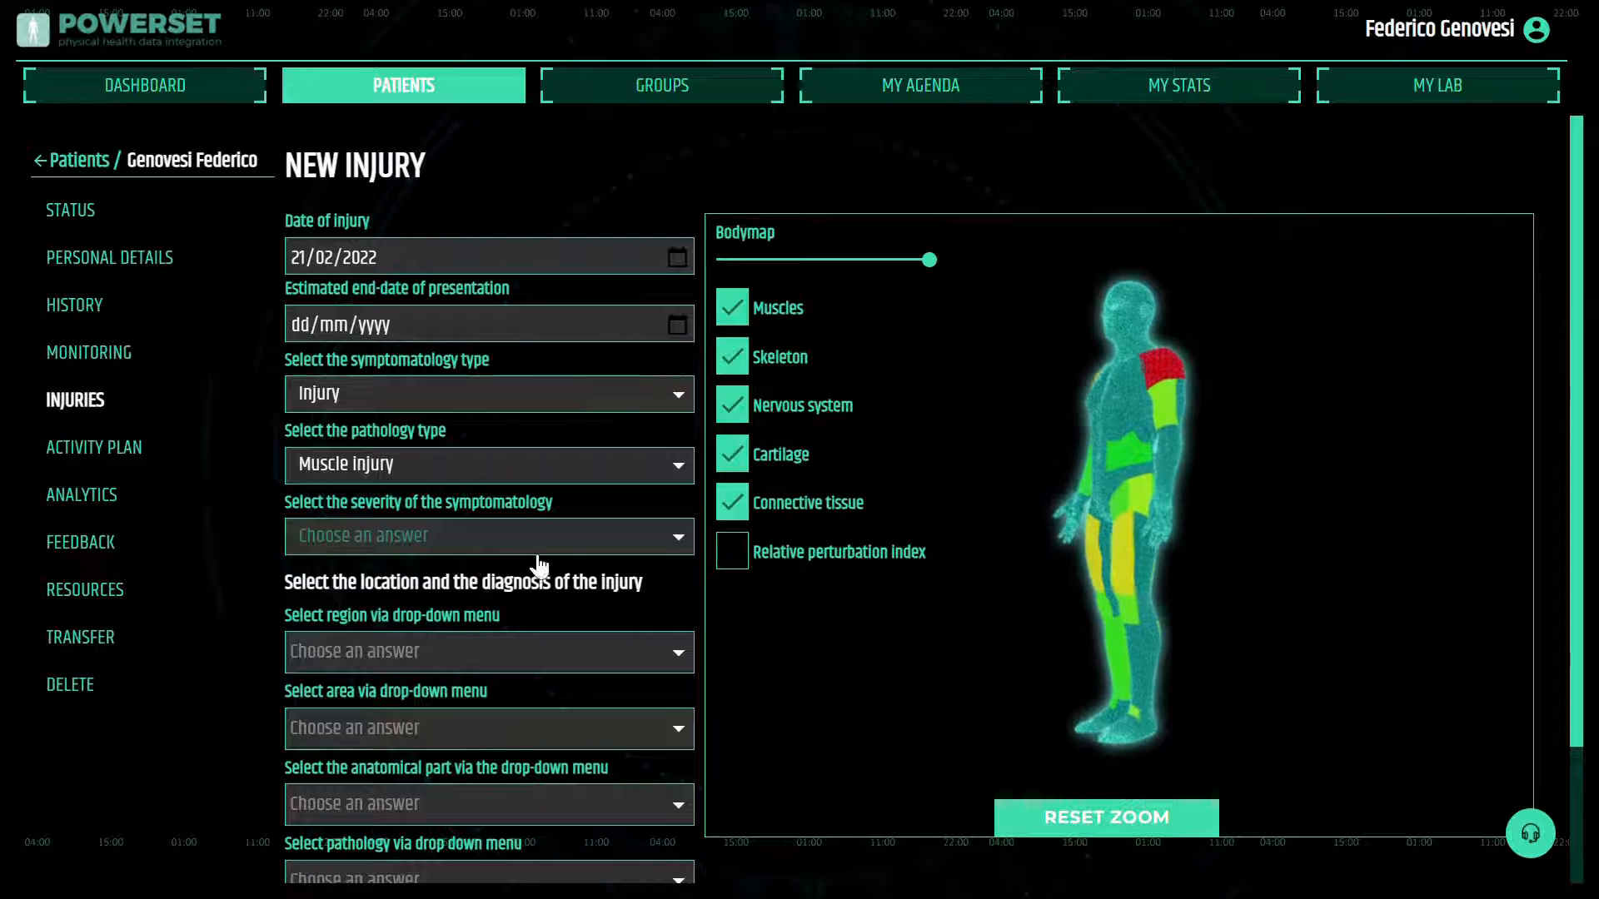
pyautogui.click(676, 541)
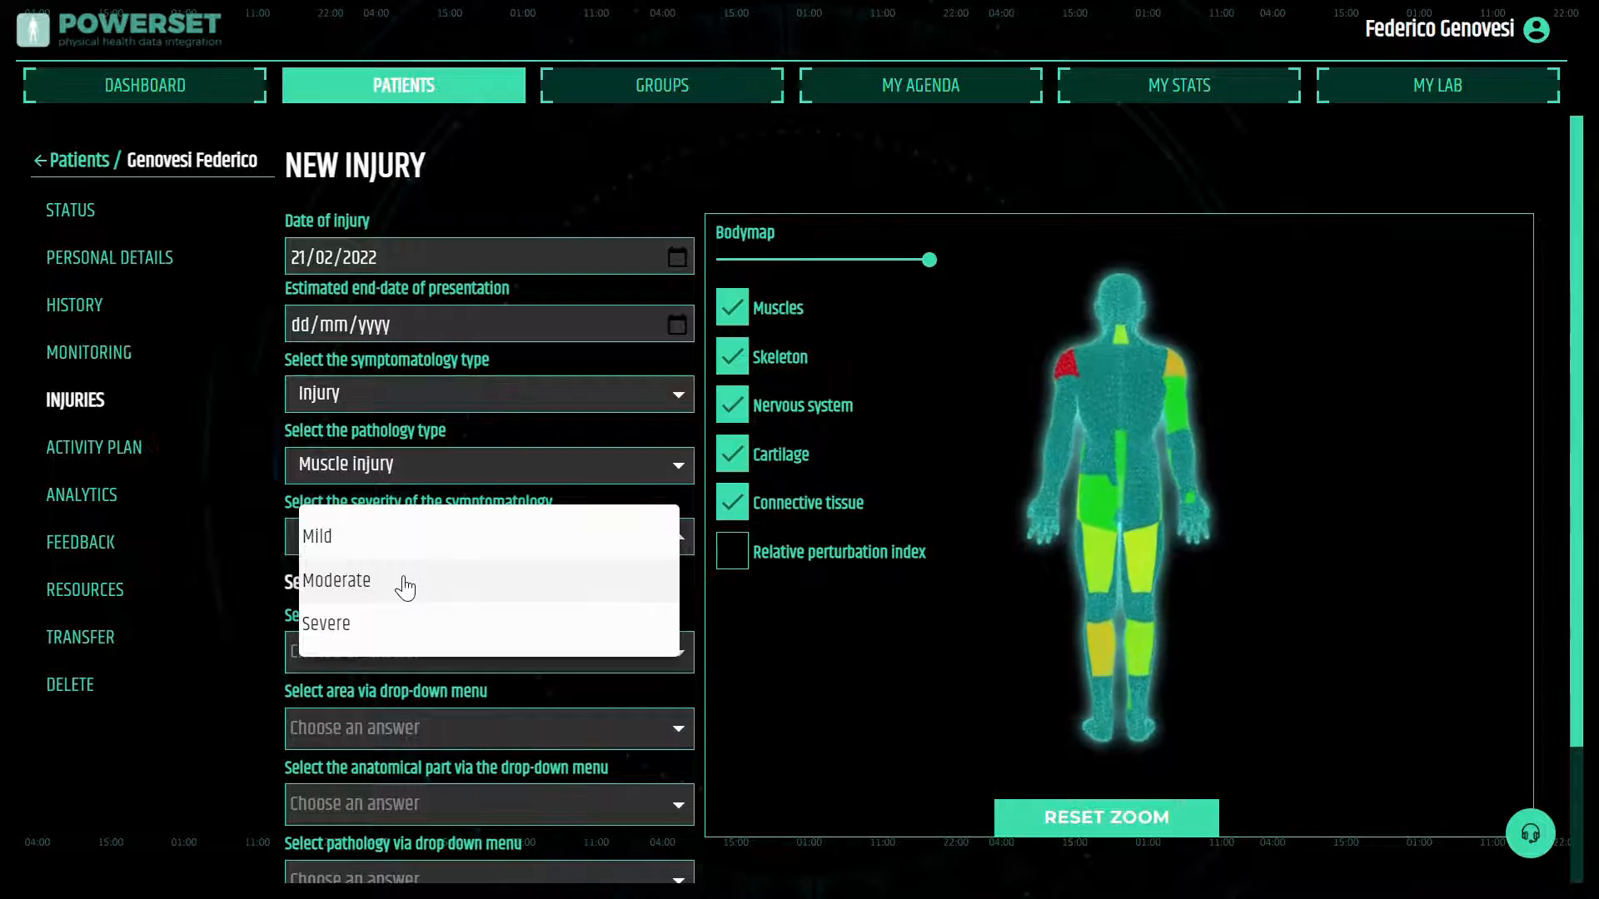
pyautogui.click(348, 549)
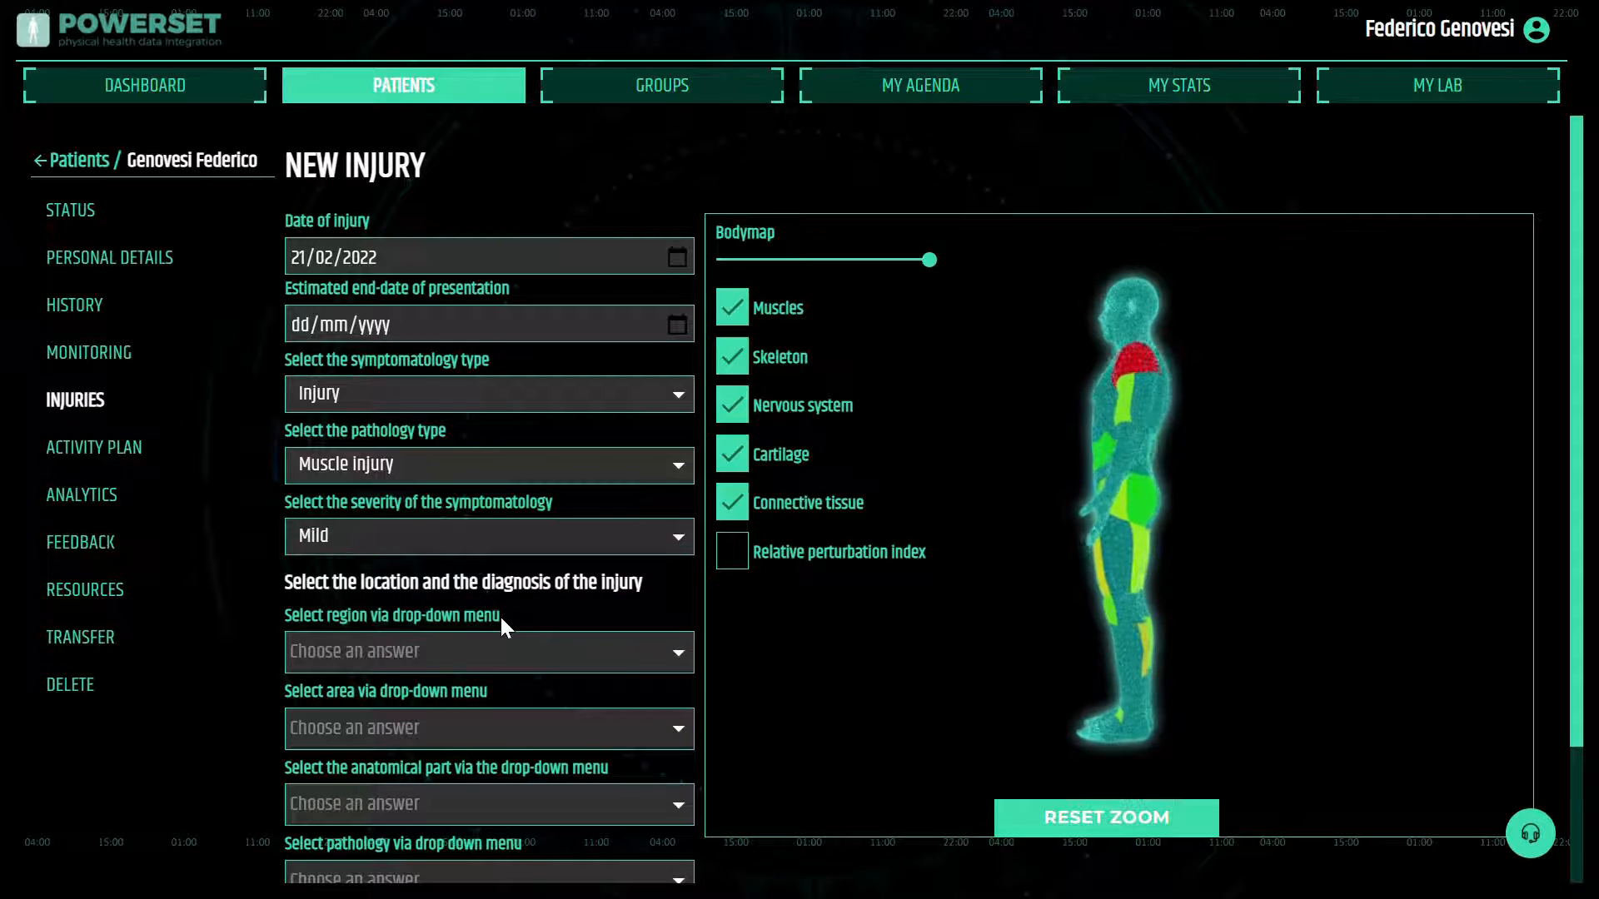
# Locate the injury on the body map, picking the Right Thigh Region and the Anterior Area Of Right Thigh
pyautogui.scroll(-1, 500, 615)
pyautogui.scroll(-1, 514, 630)
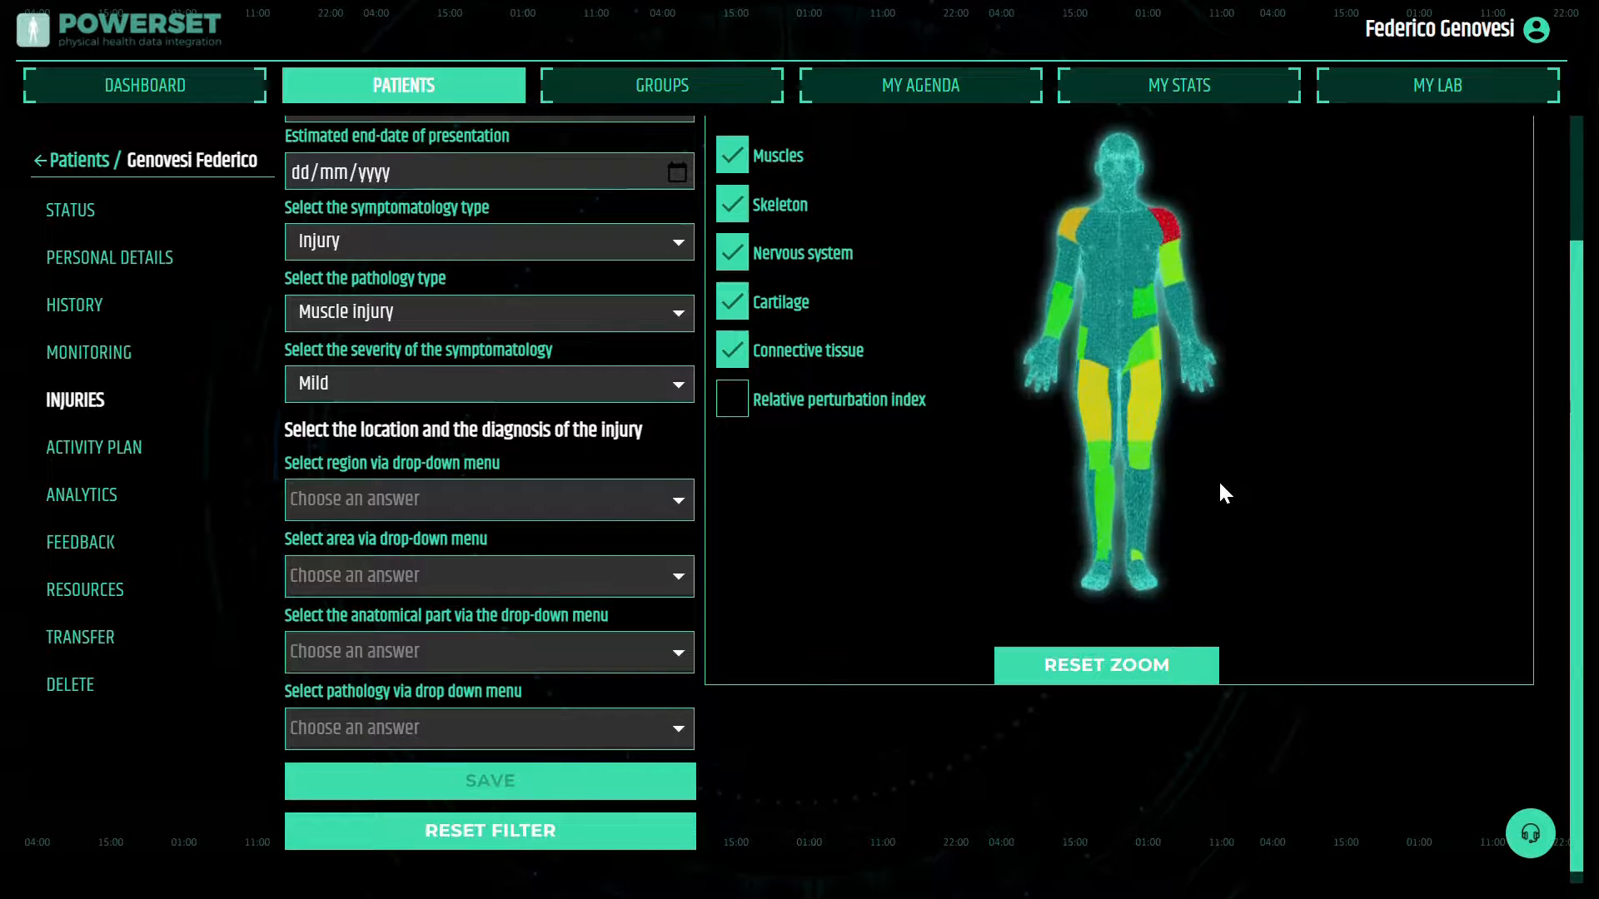
pyautogui.click(1100, 408)
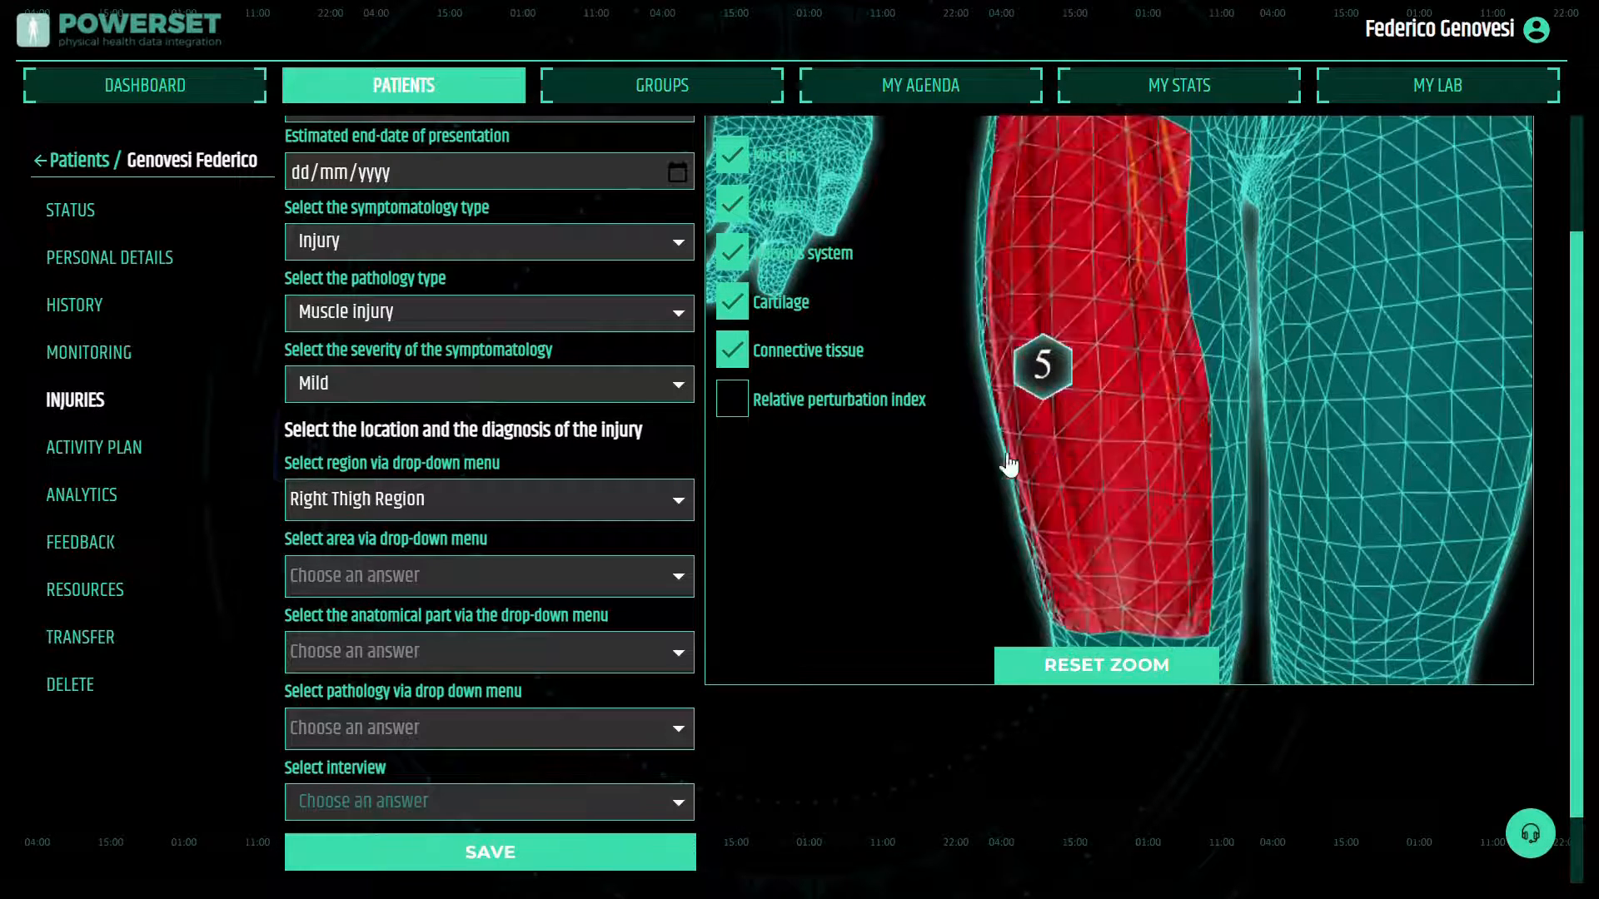
pyautogui.click(1093, 495)
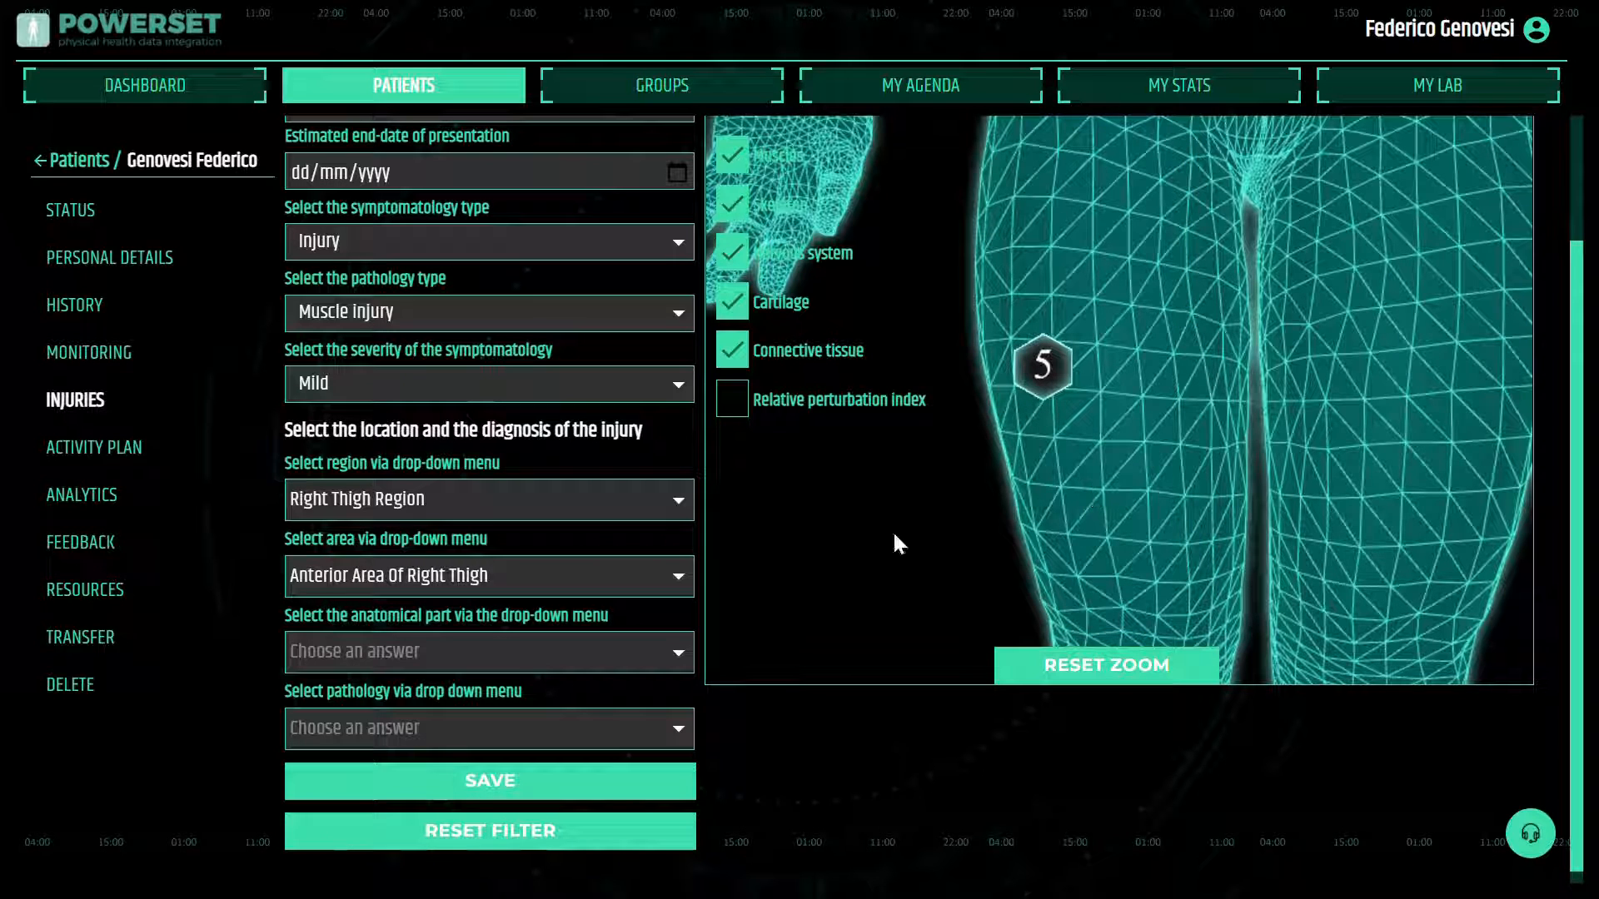
# Choose RIGHT RECTUS FEMORIS MUSCLE as the injured anatomical part
pyautogui.click(678, 655)
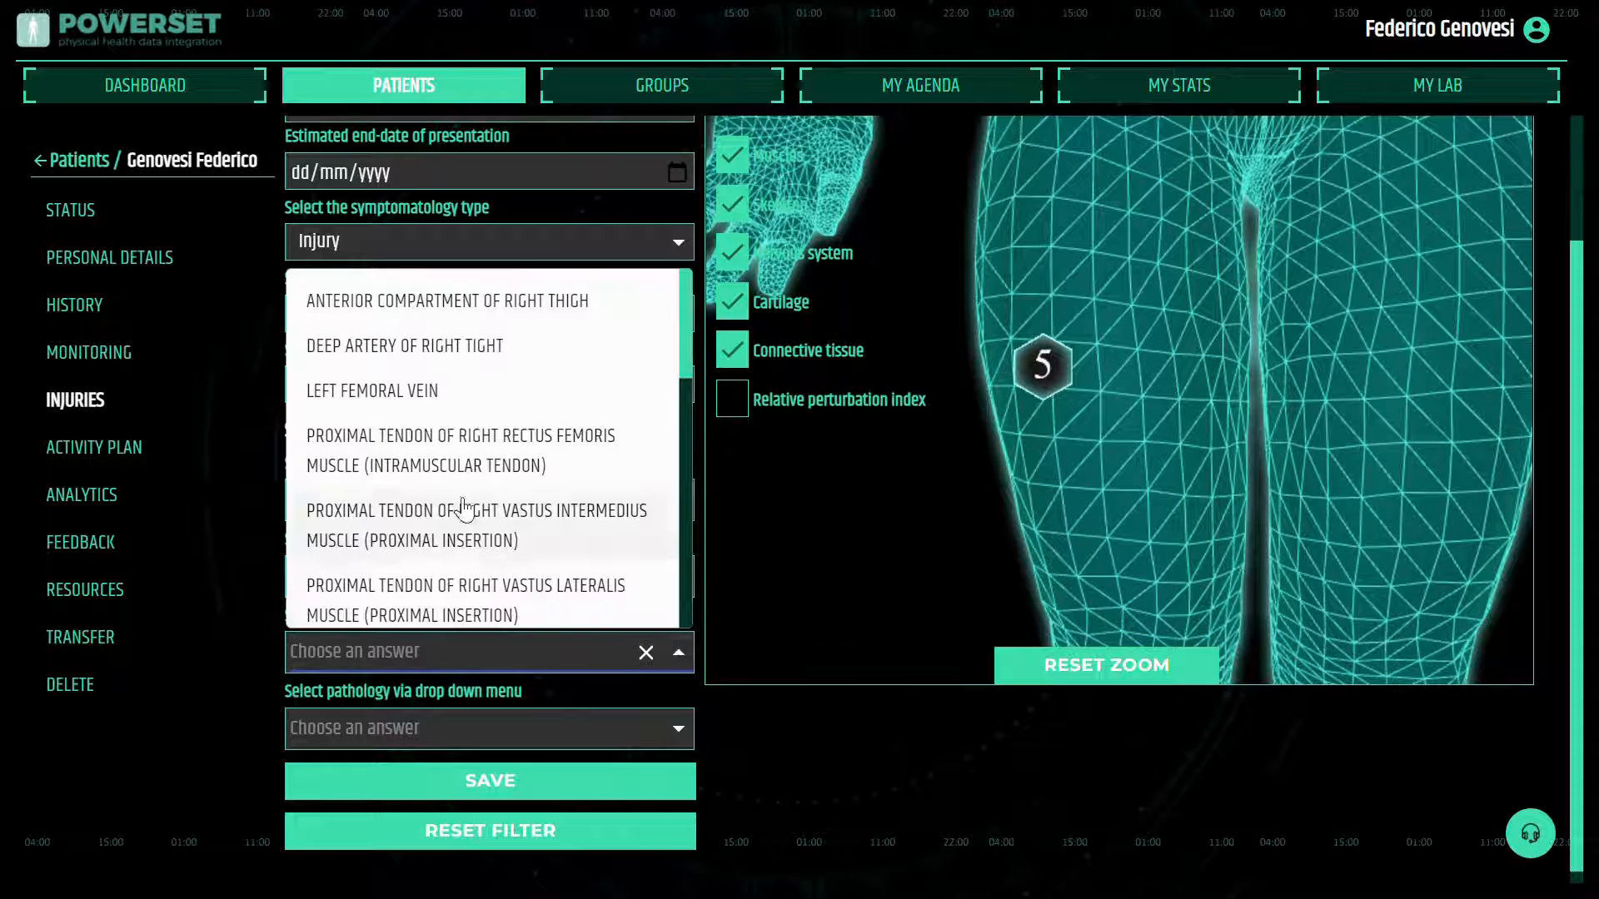
pyautogui.scroll(-5, 460, 508)
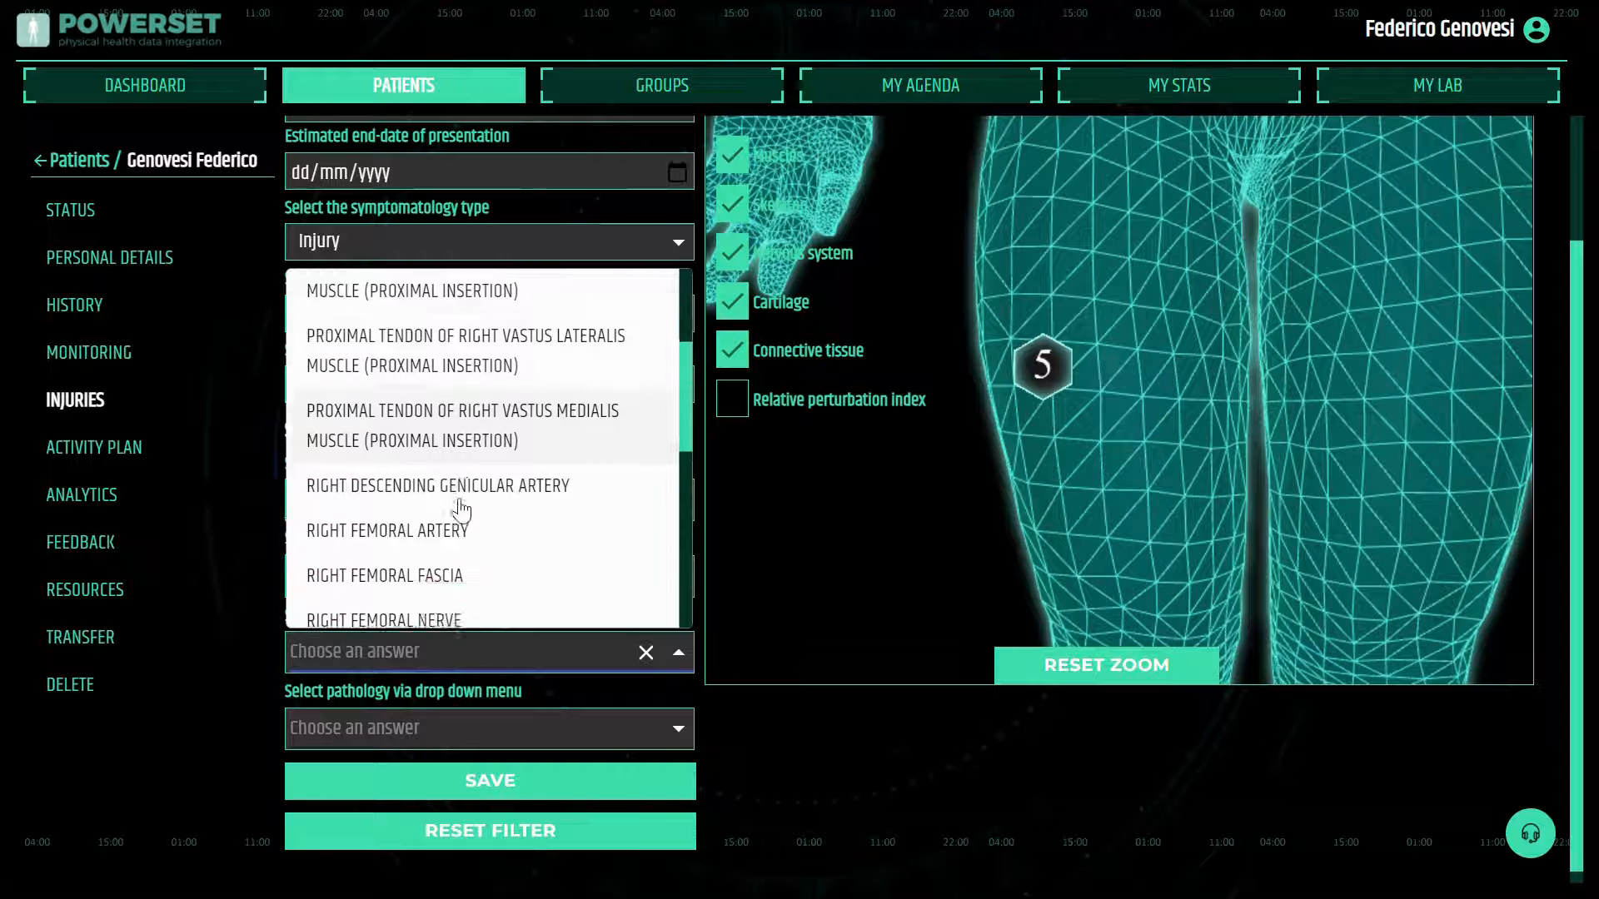
pyautogui.scroll(-4, 460, 508)
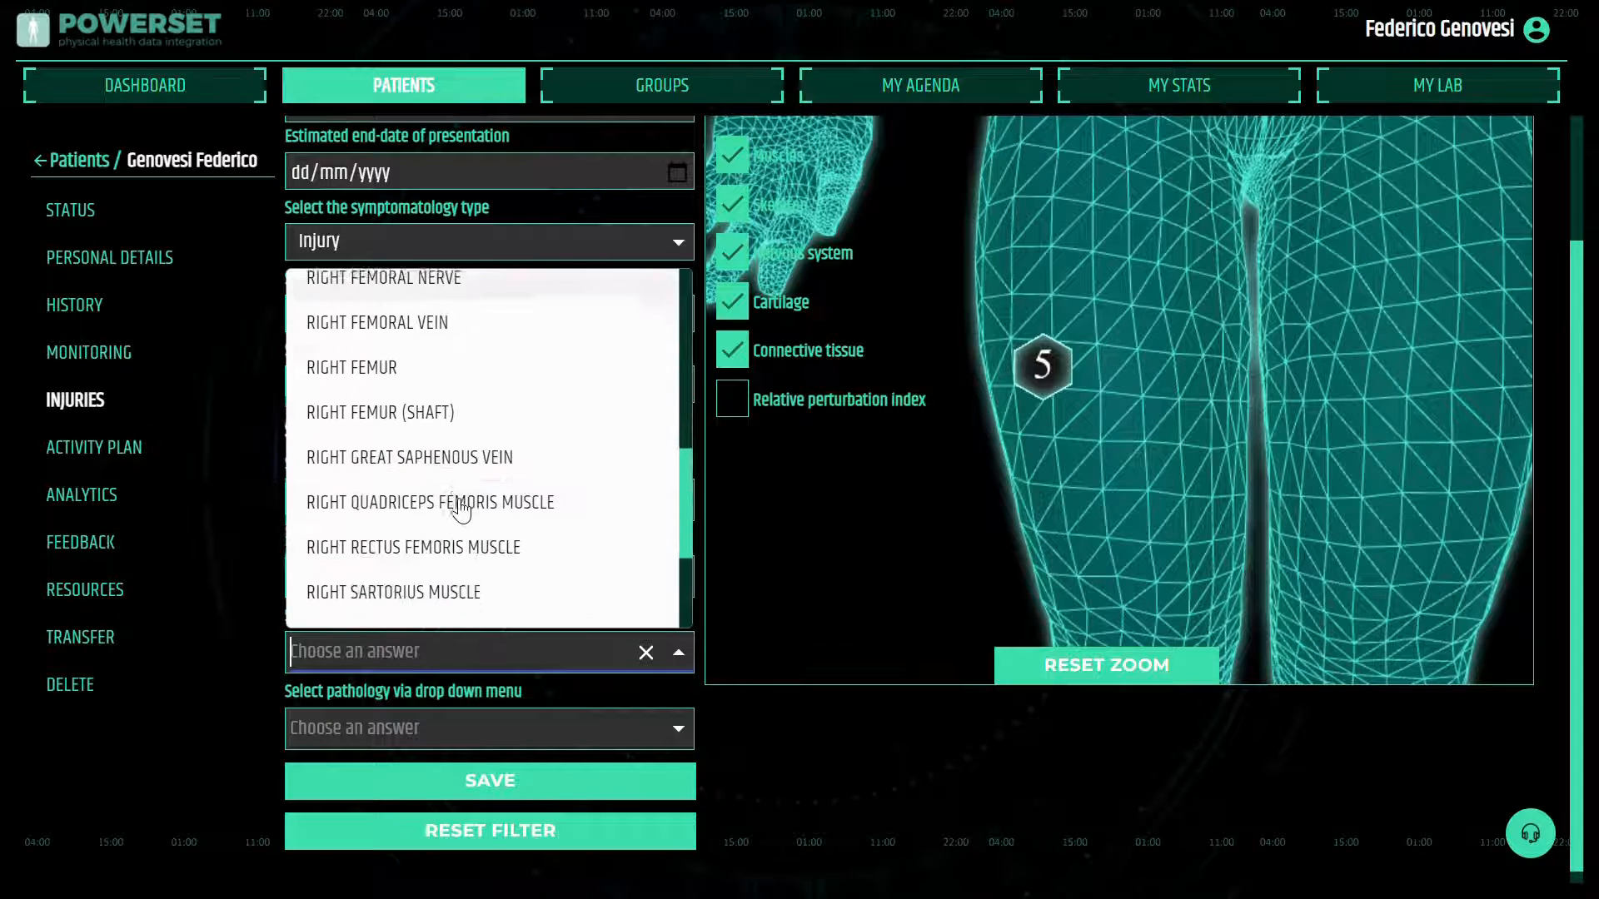
pyautogui.scroll(-2, 460, 510)
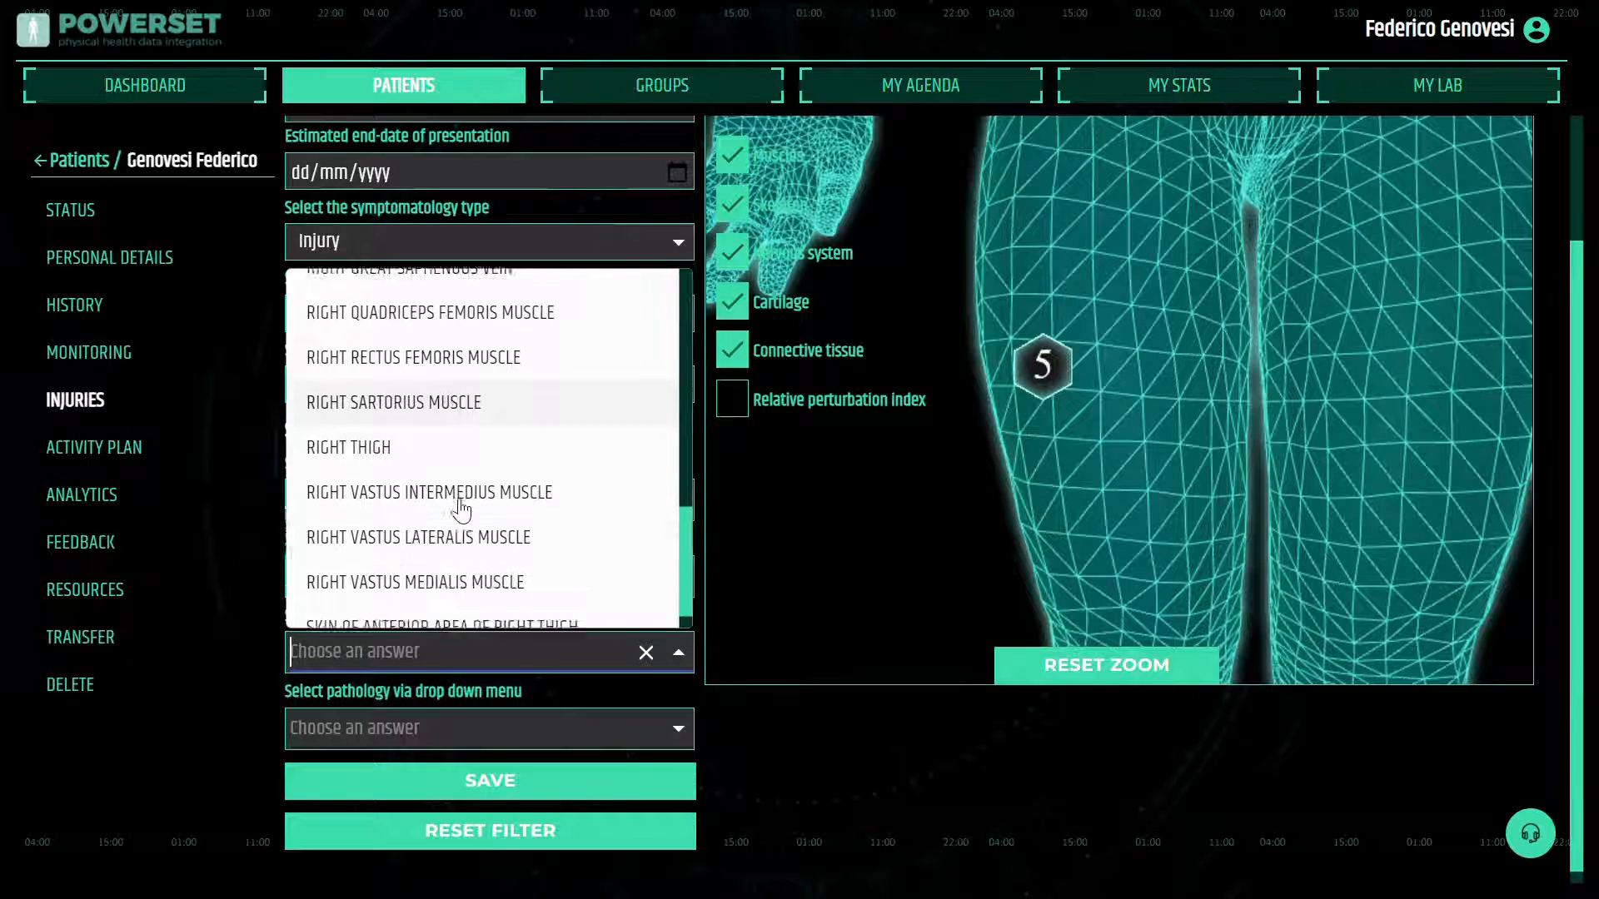
pyautogui.scroll(2, 457, 509)
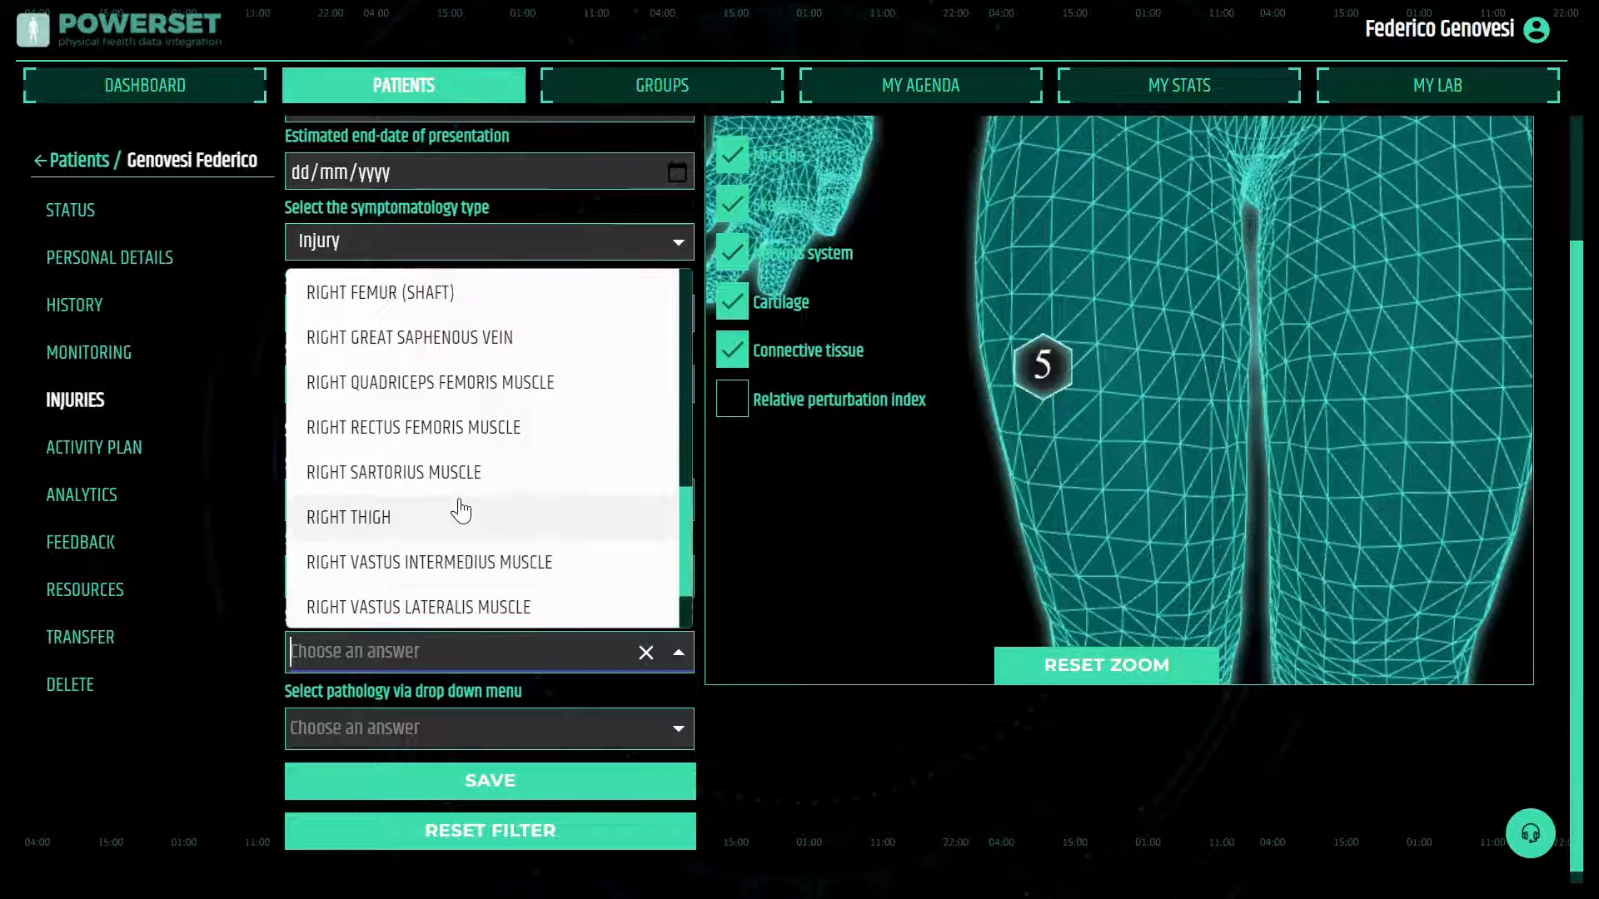
pyautogui.click(428, 426)
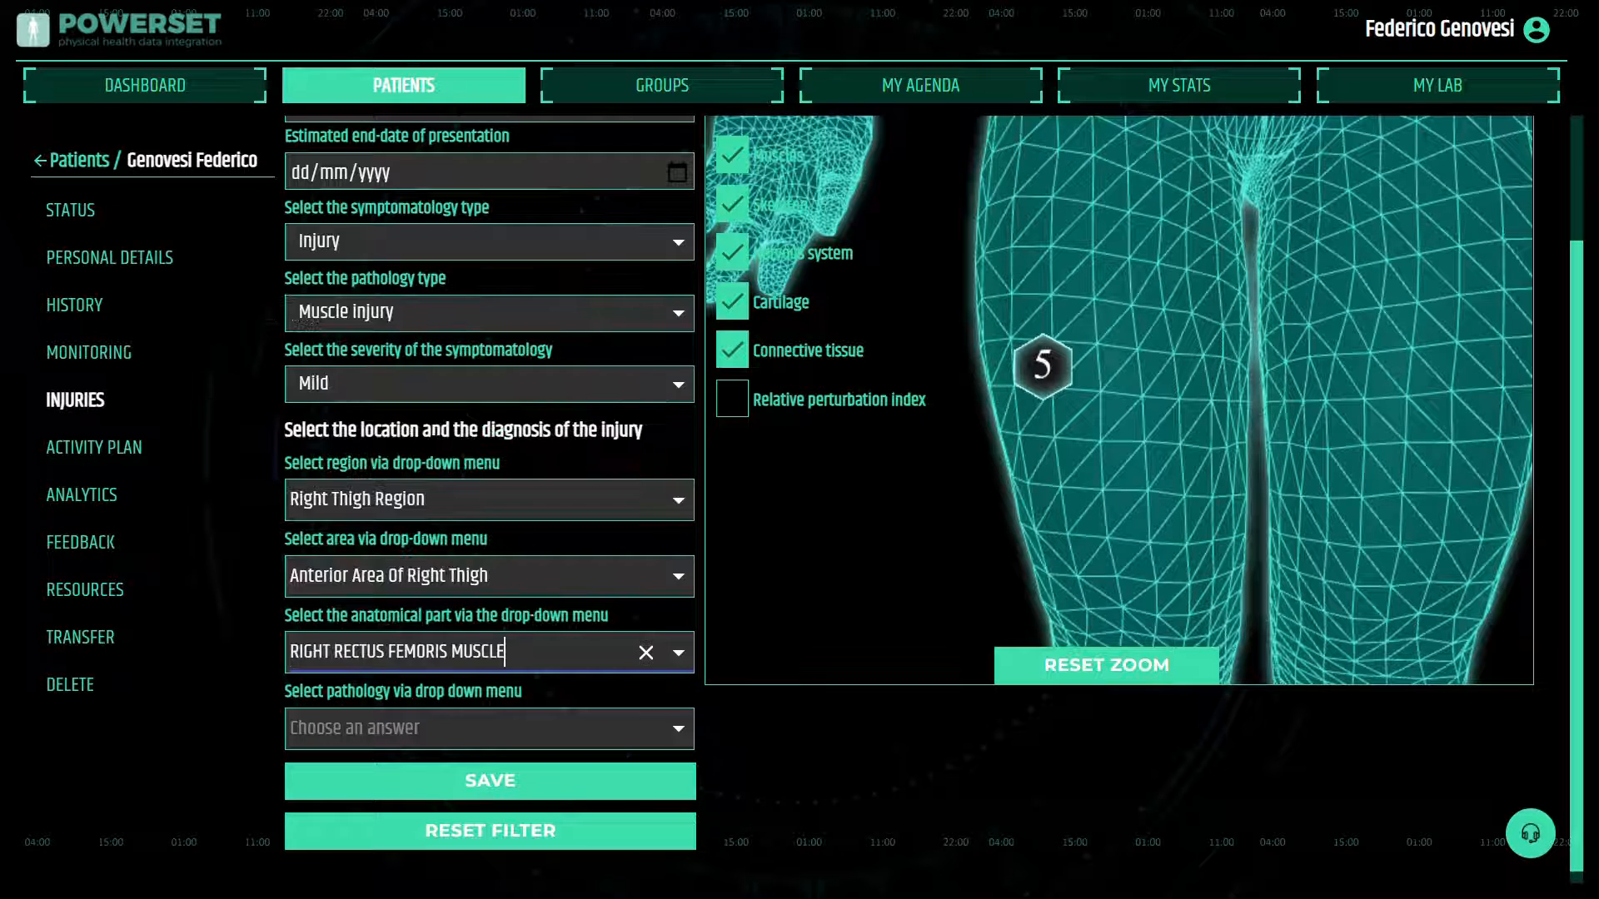
# Set the diagnosed pathology to Rectus femoris strain and save the new injury
pyautogui.click(678, 731)
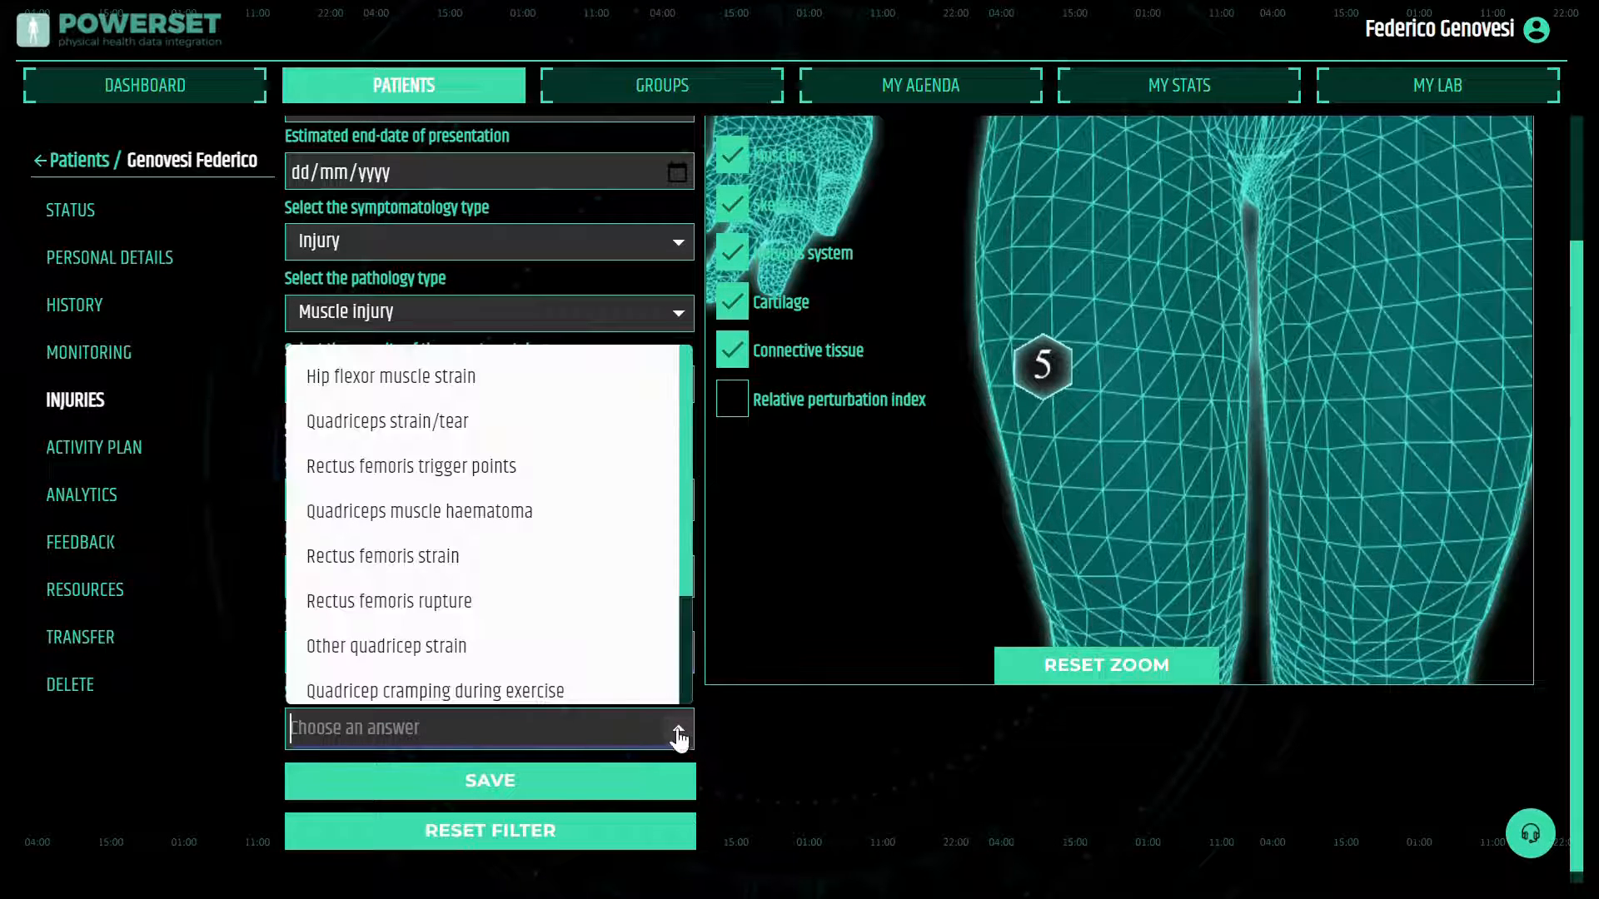
pyautogui.scroll(-2, 513, 611)
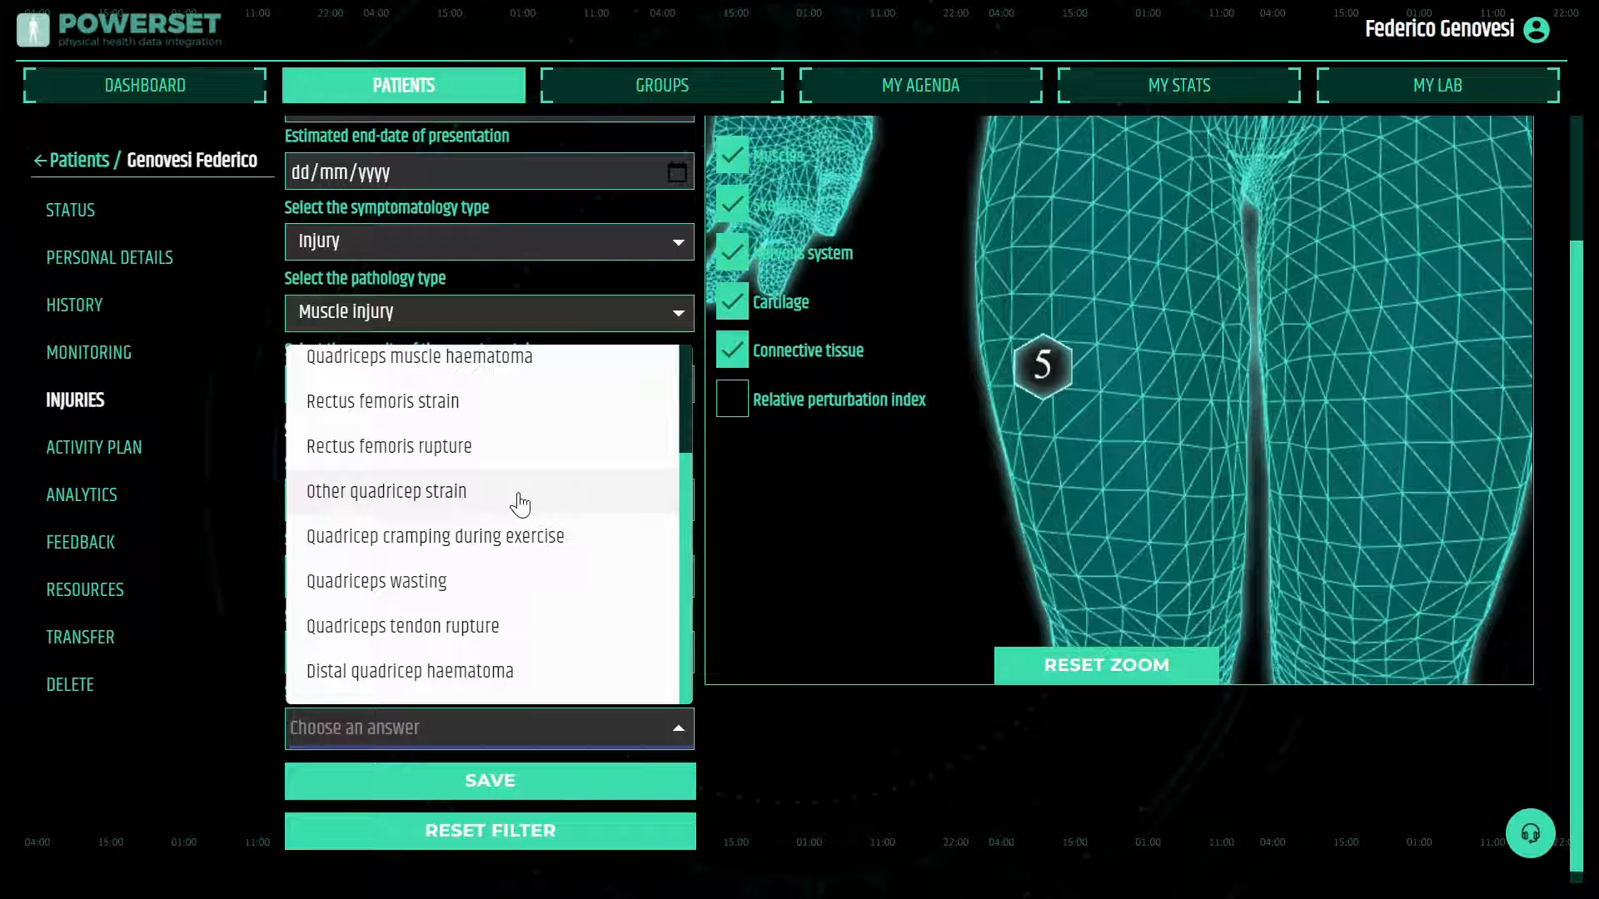
pyautogui.scroll(3, 497, 450)
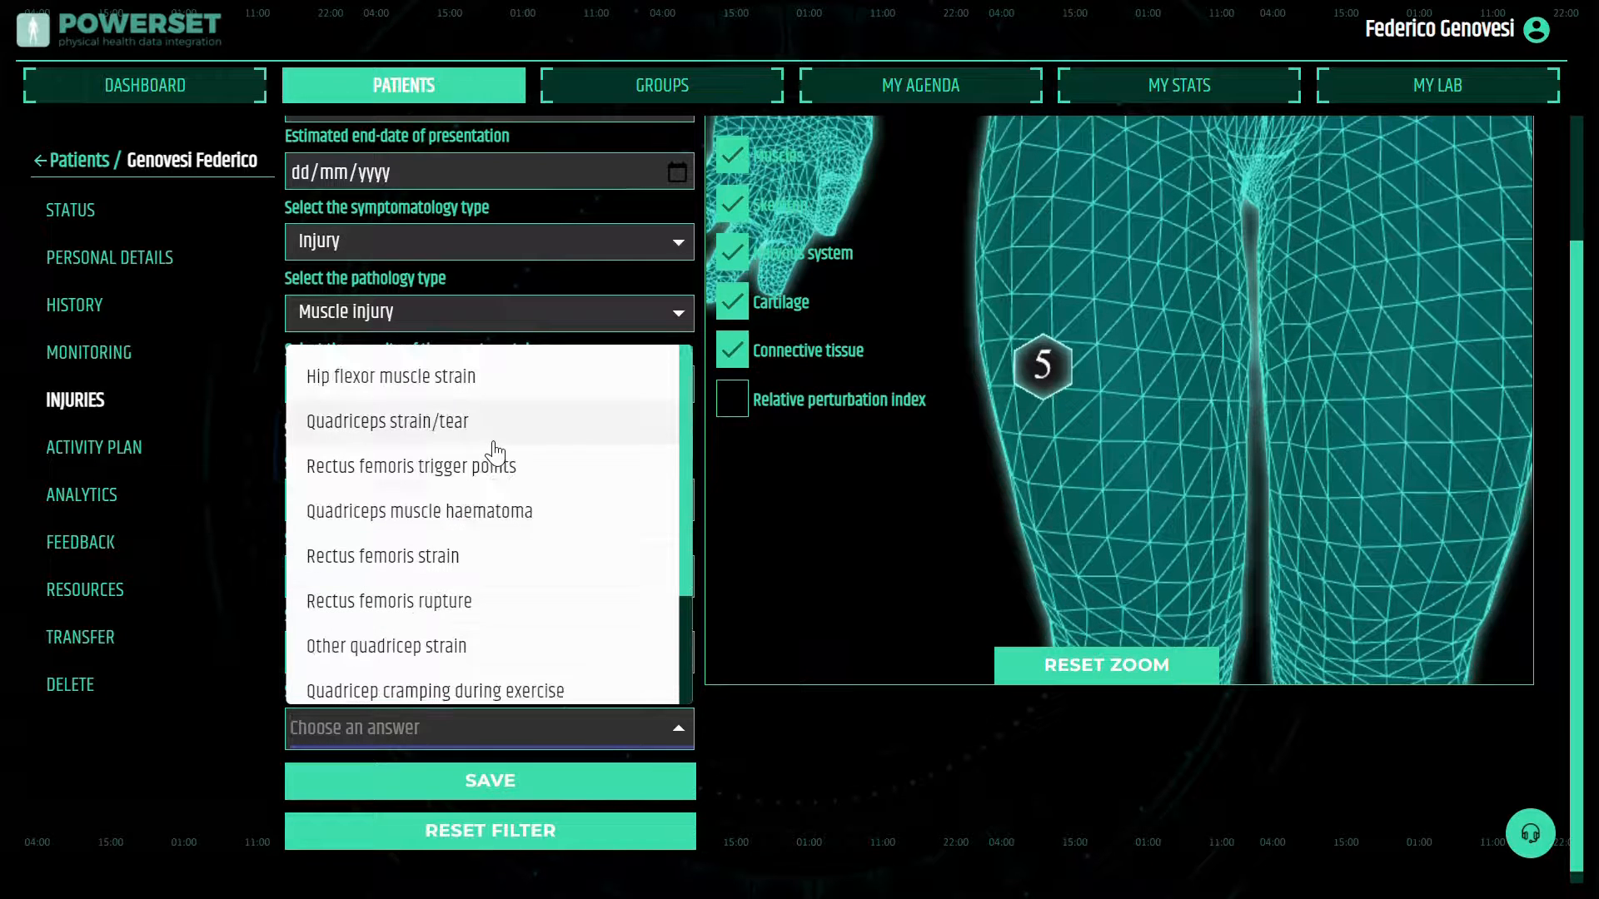
pyautogui.click(403, 556)
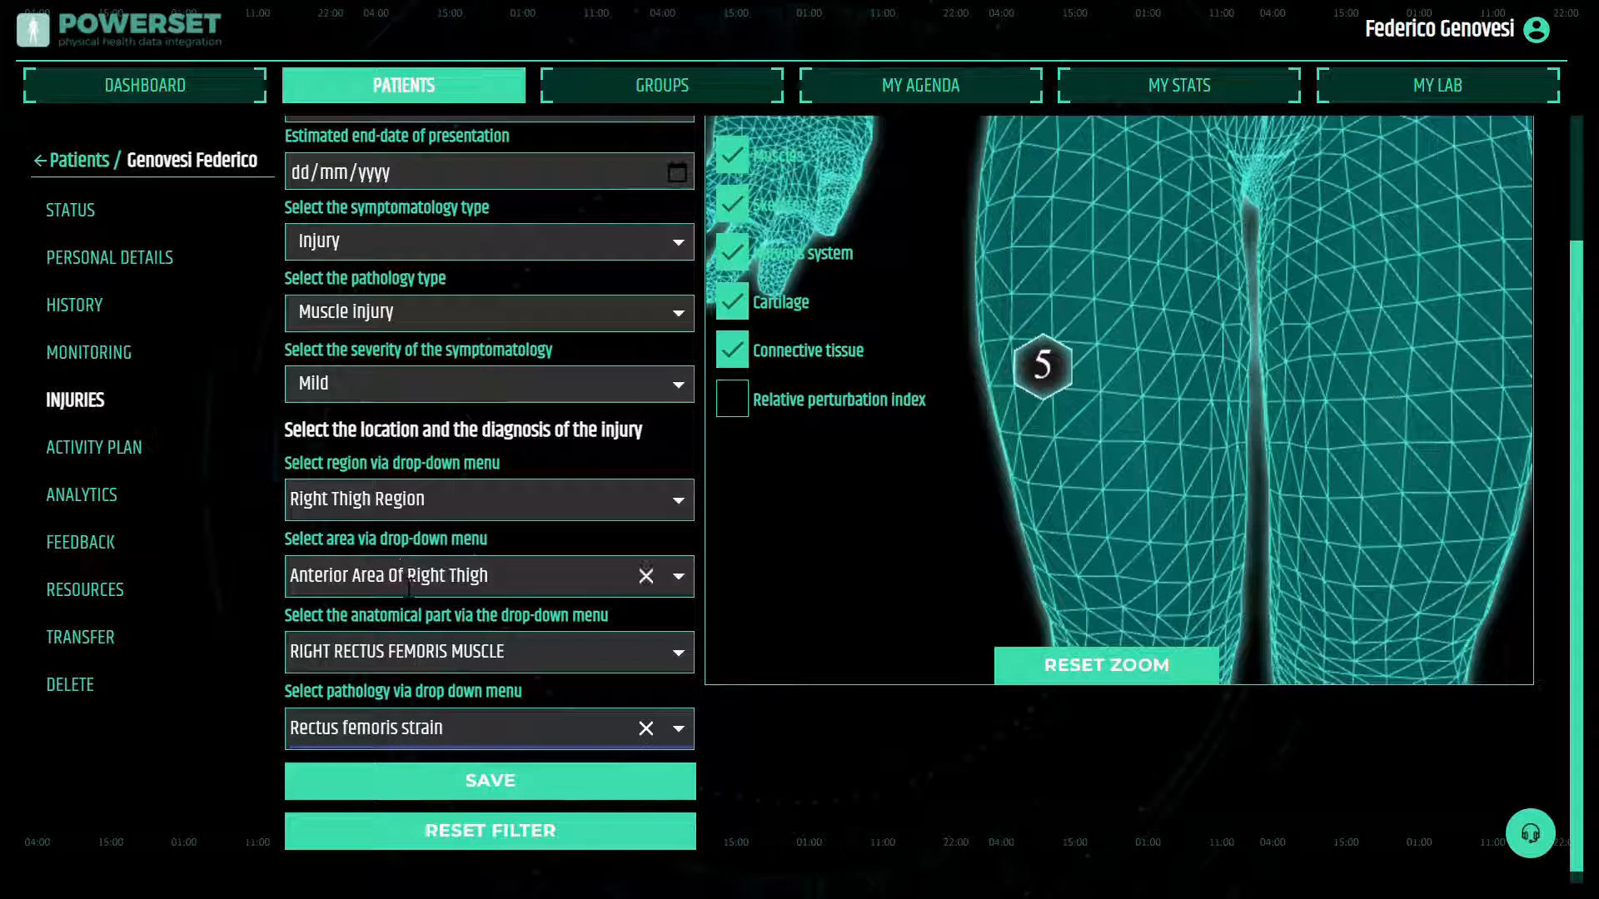
pyautogui.click(495, 795)
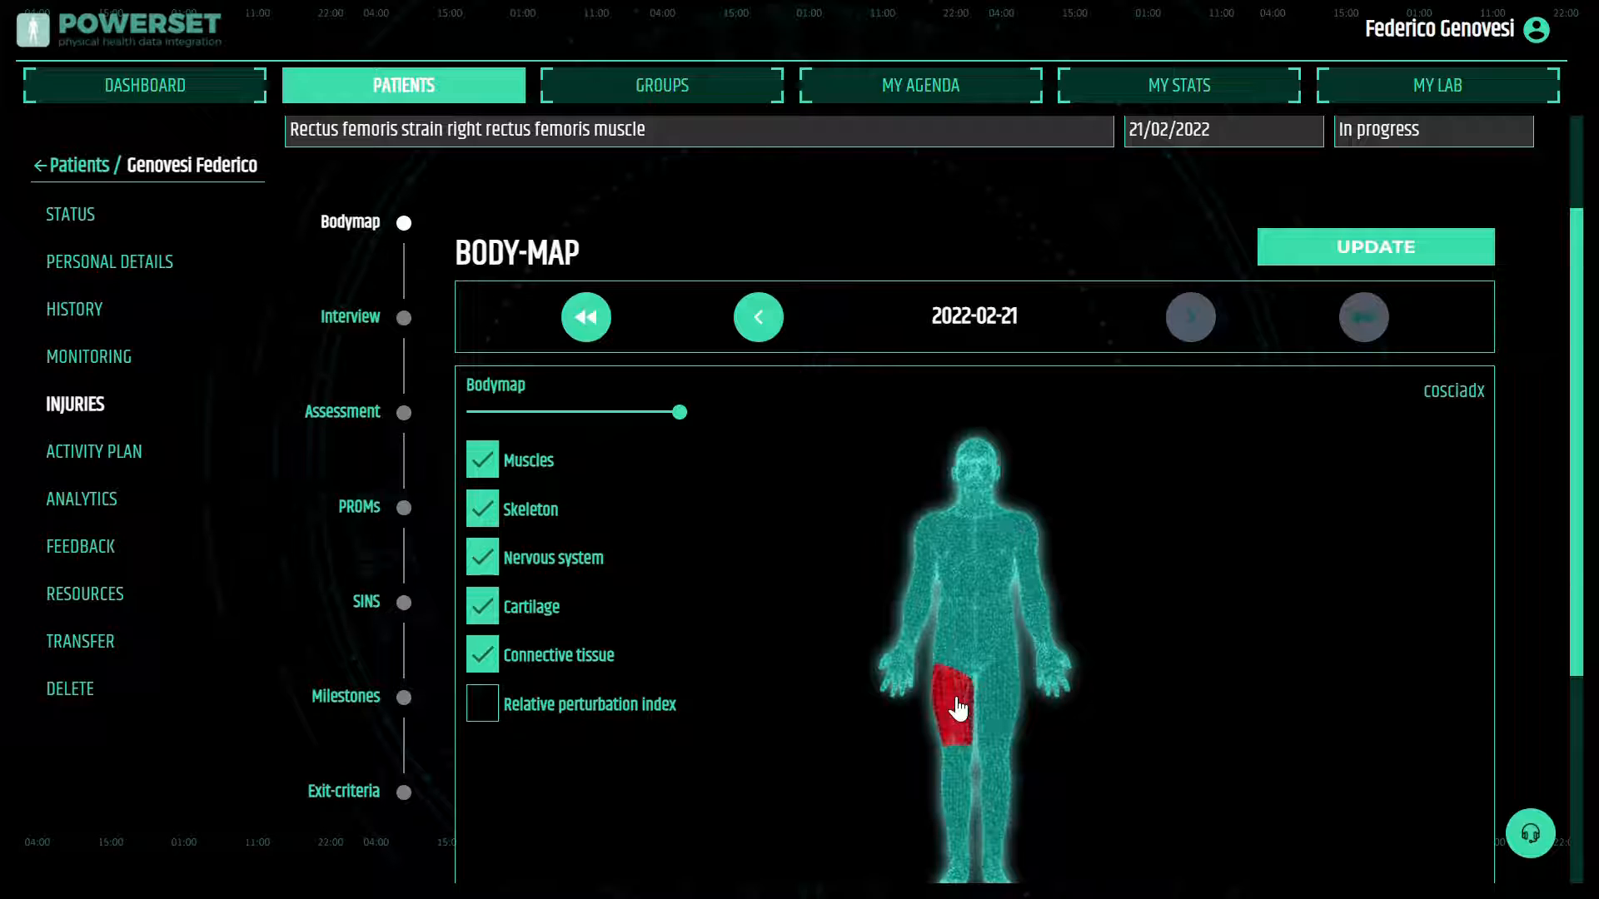
# Review the injury's Interview, Assessment, PROMs and SINS sections, including the SINS severity options
pyautogui.click(351, 326)
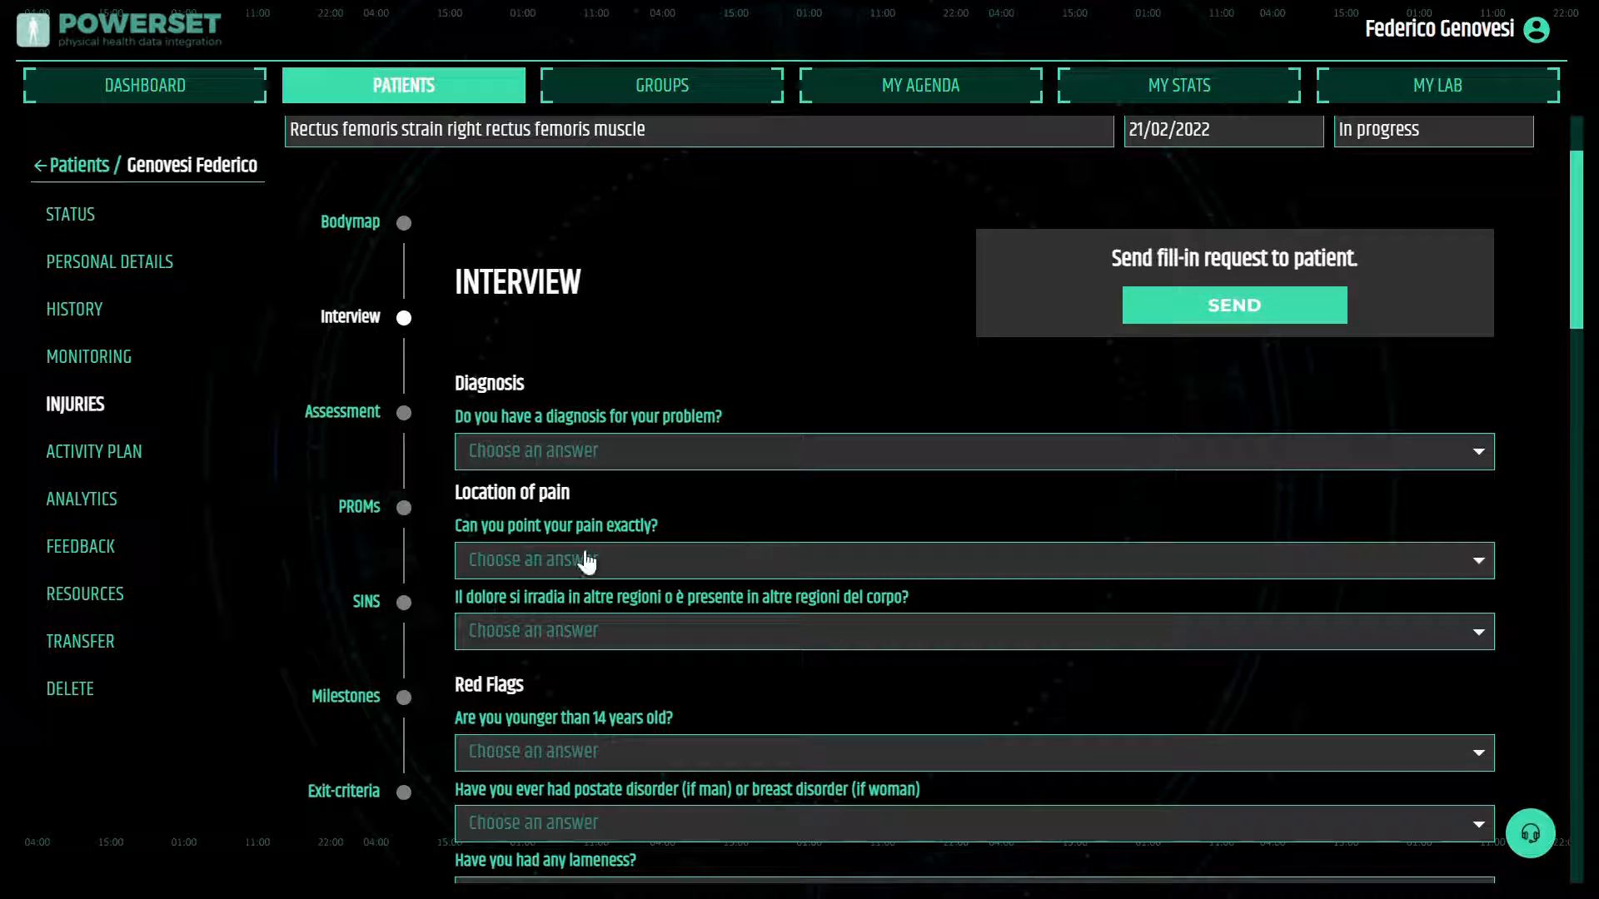
pyautogui.click(349, 424)
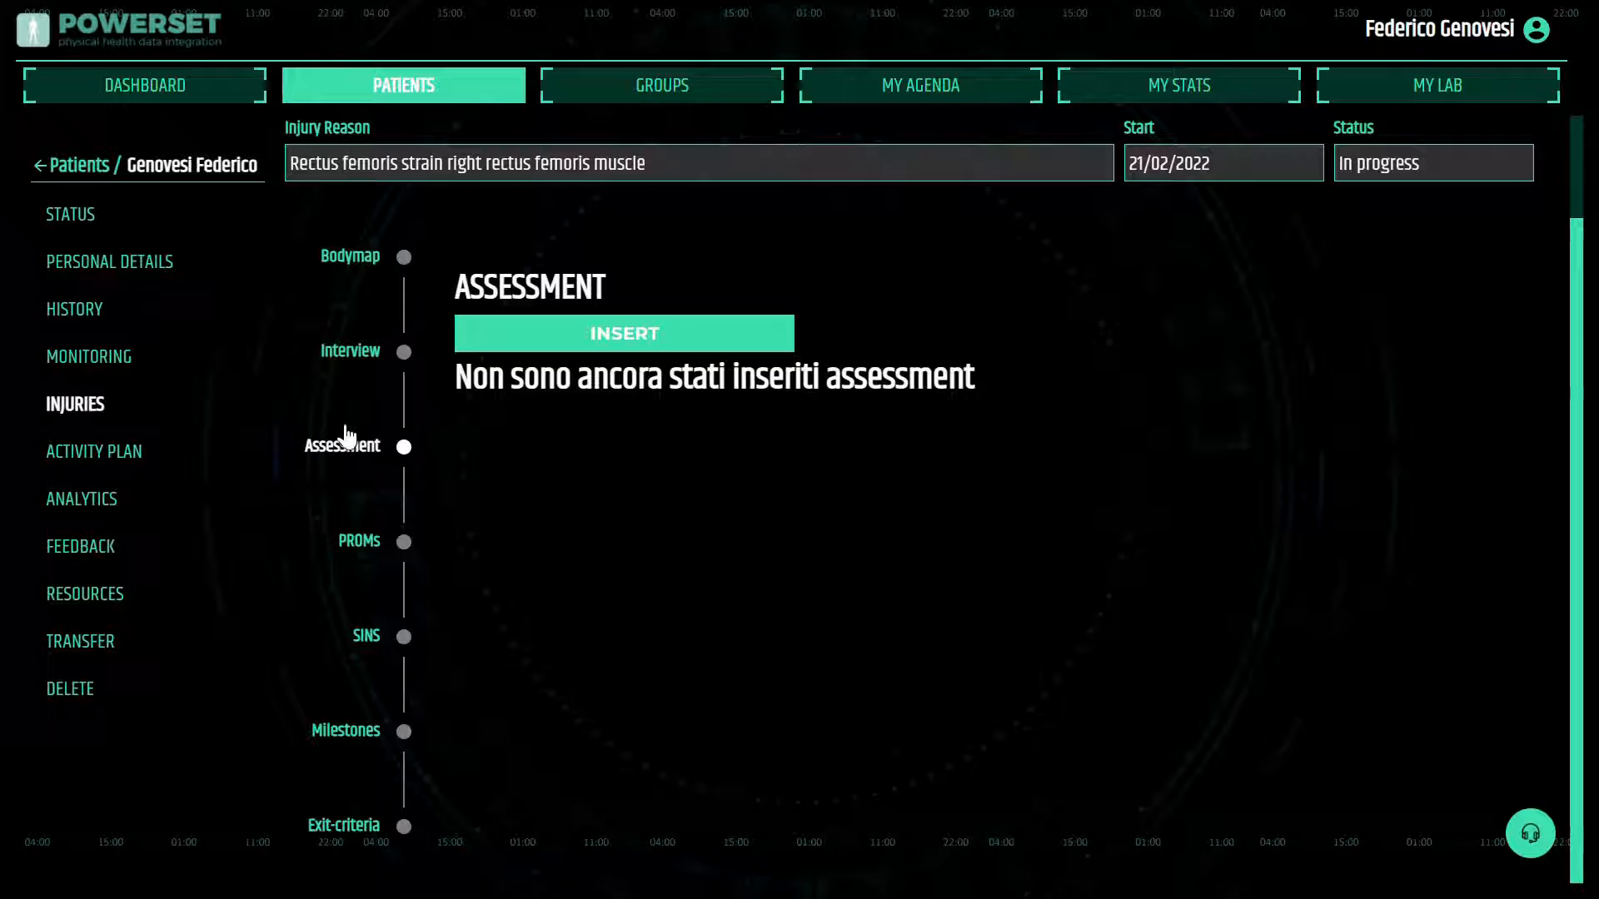
pyautogui.click(357, 548)
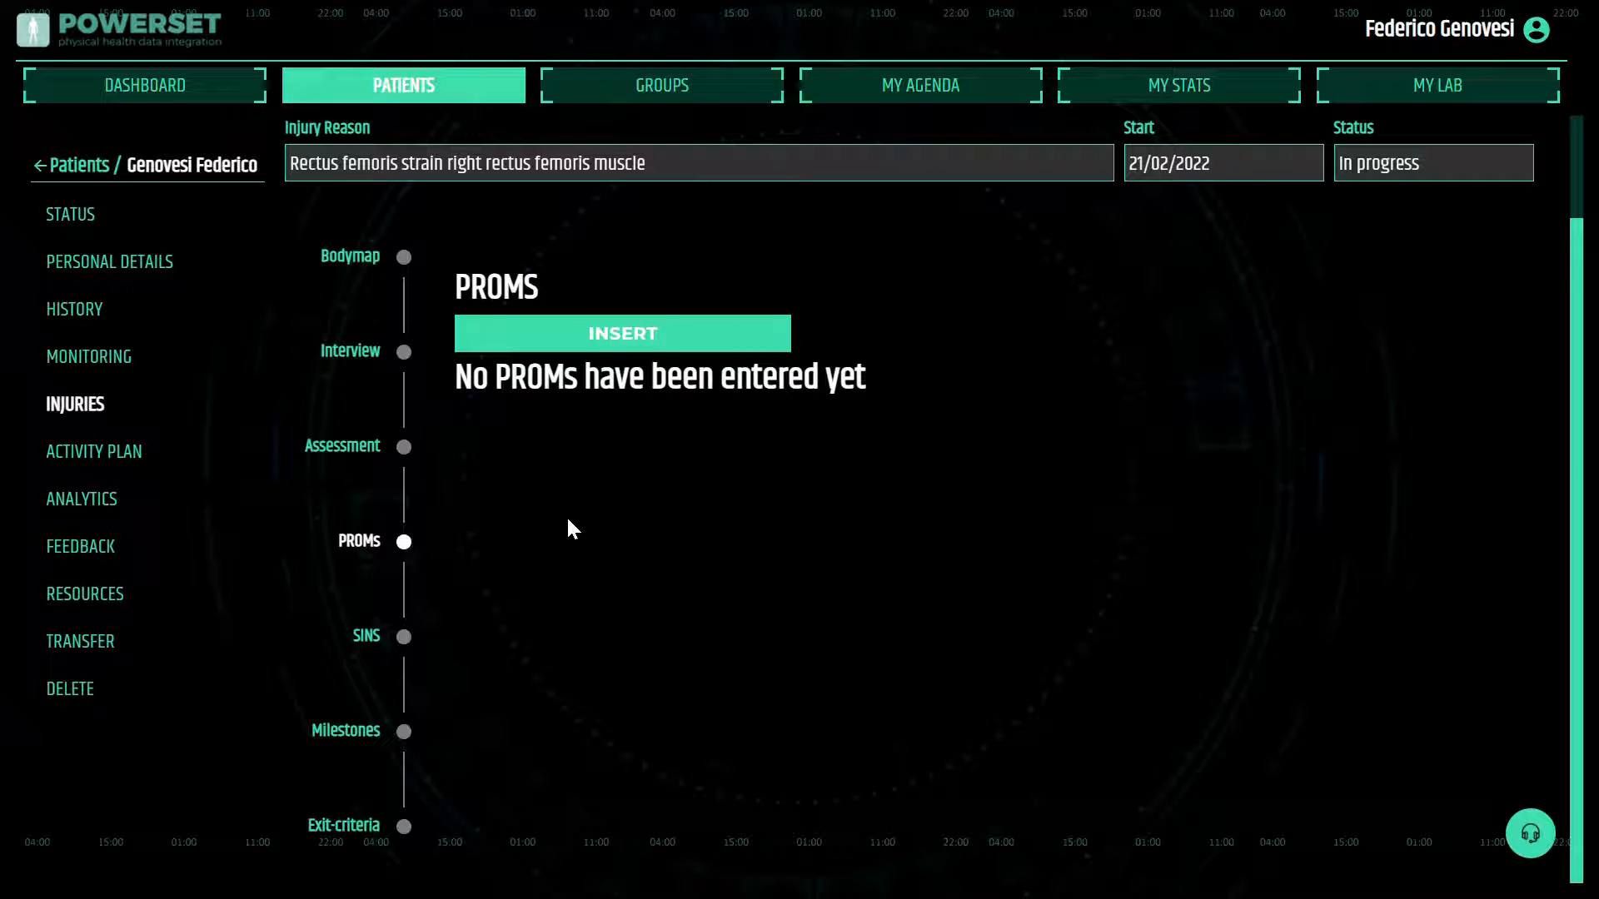
pyautogui.click(371, 638)
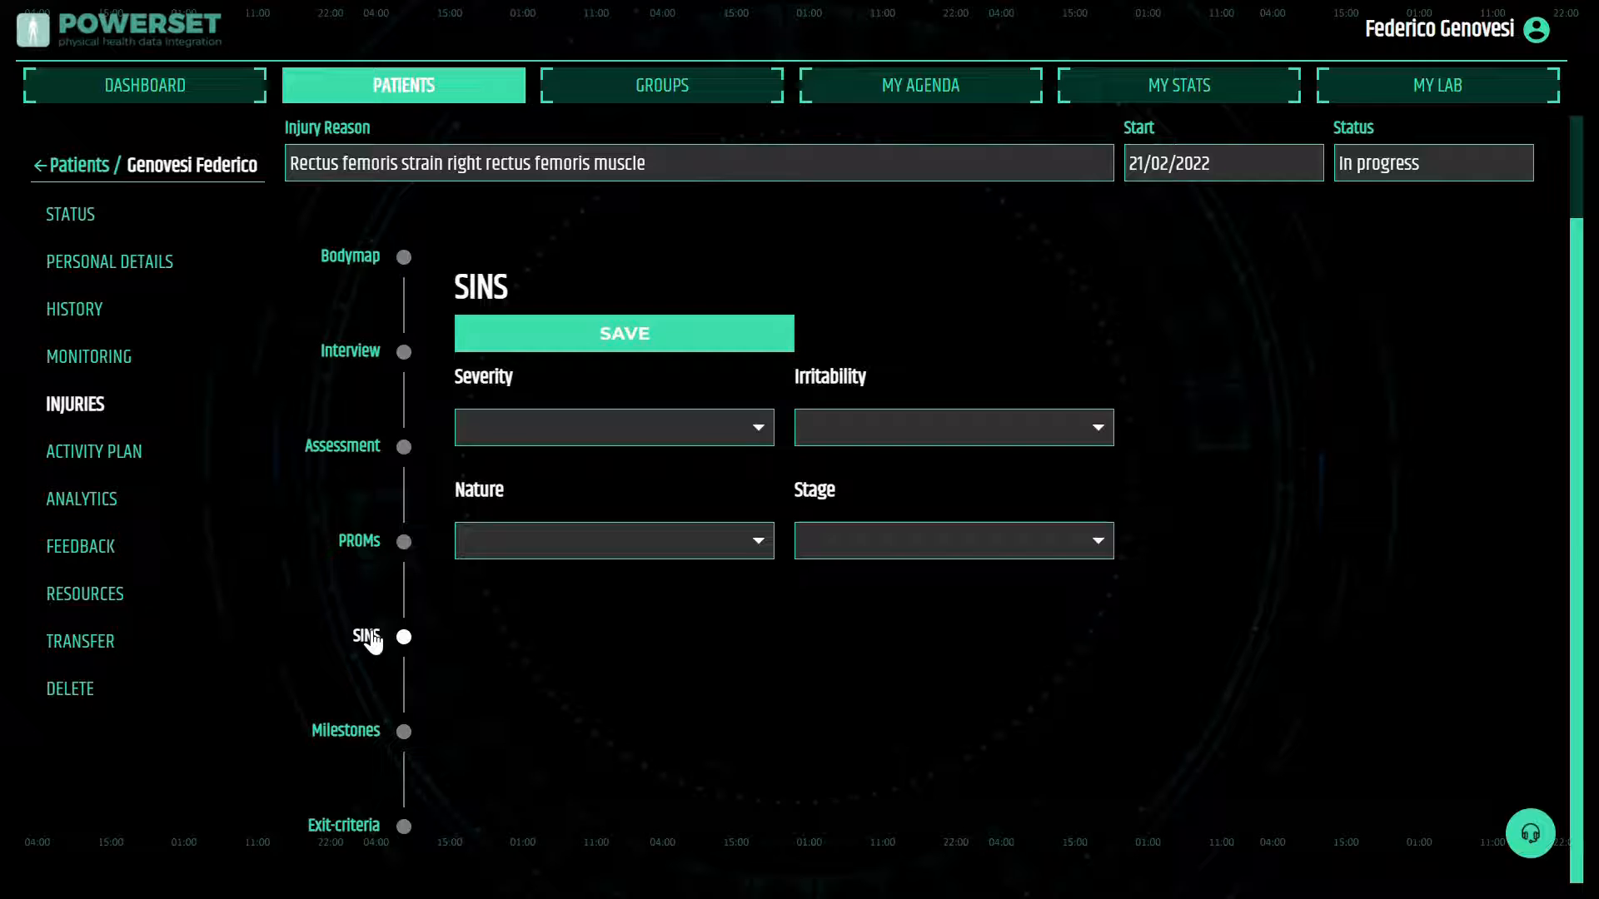
pyautogui.click(761, 432)
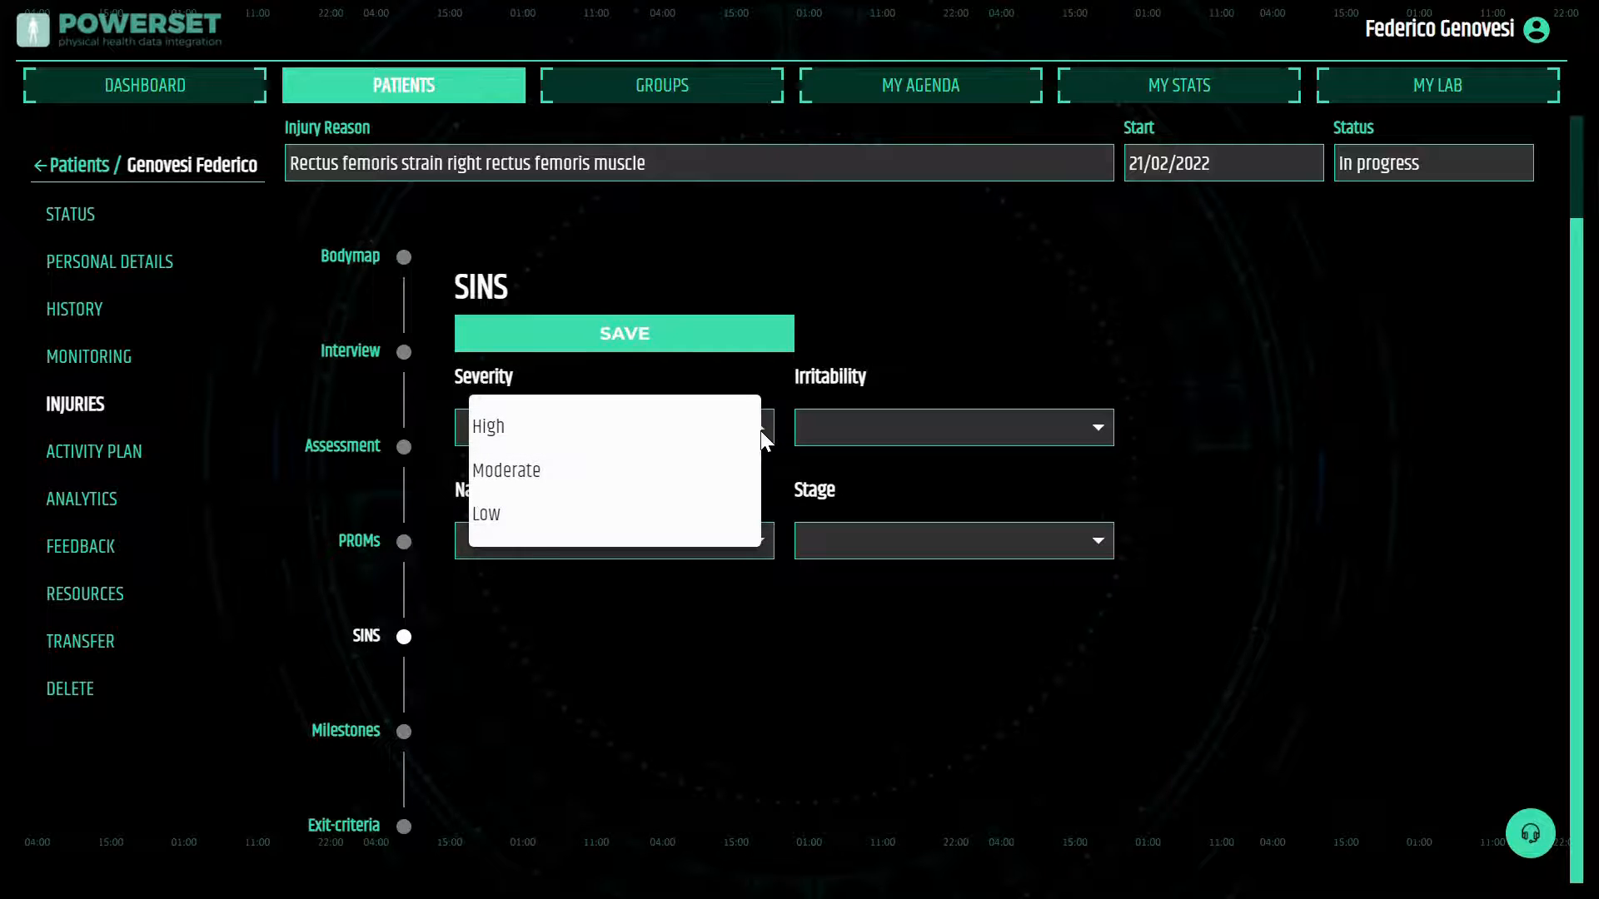
pyautogui.click(766, 373)
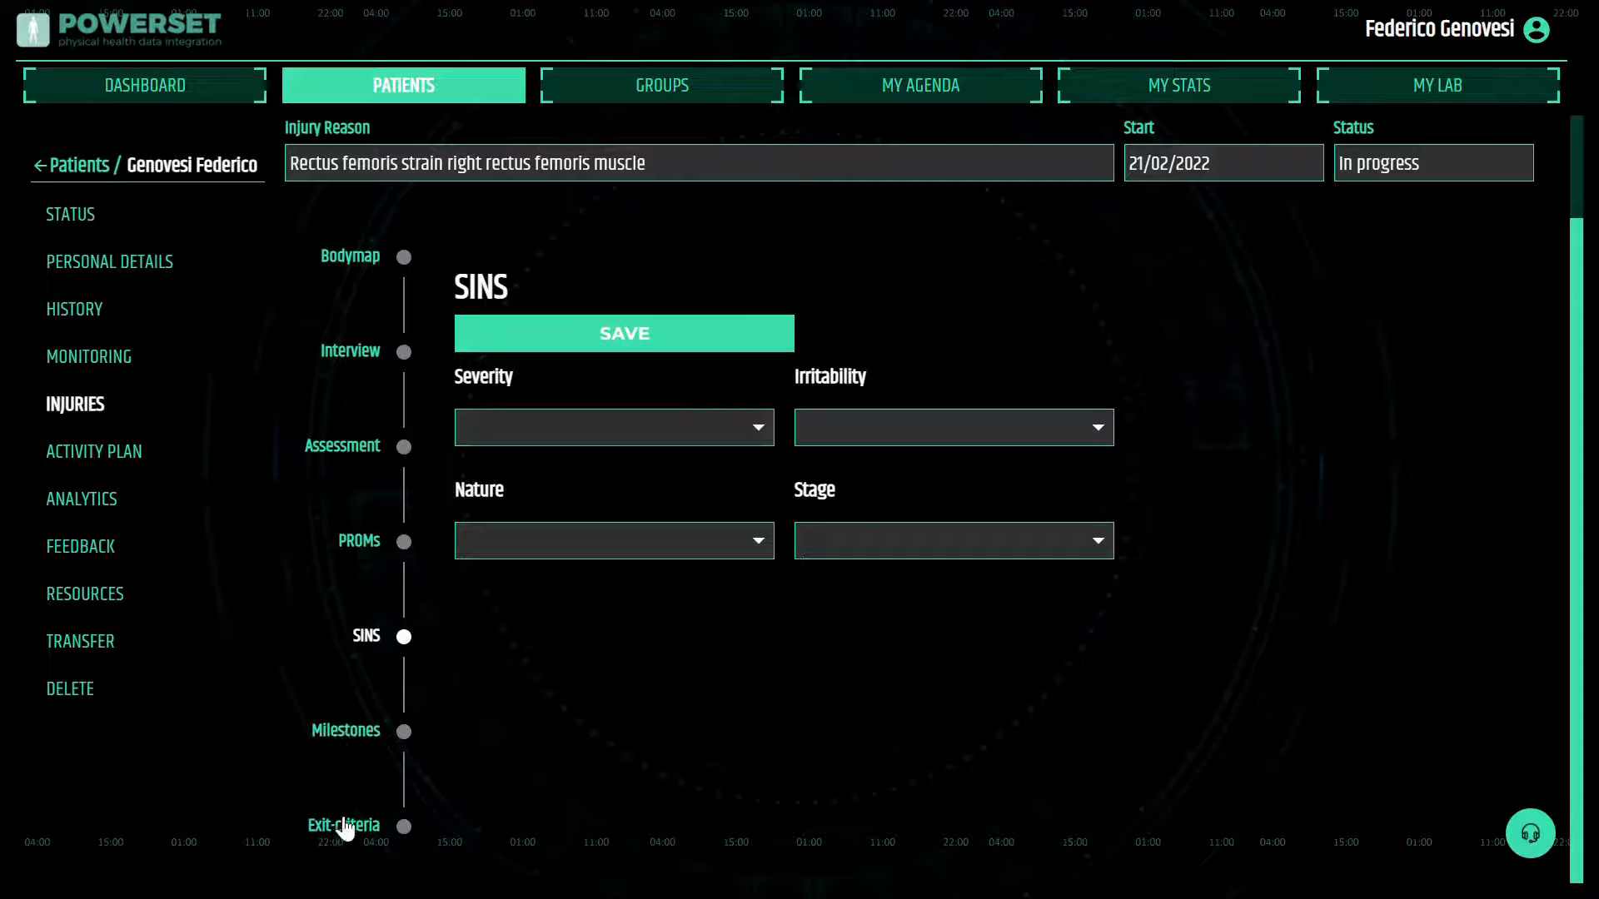
# Add the milestone "pain ADL <2 on 10" to the injury and mark it as not satisfied
pyautogui.click(371, 736)
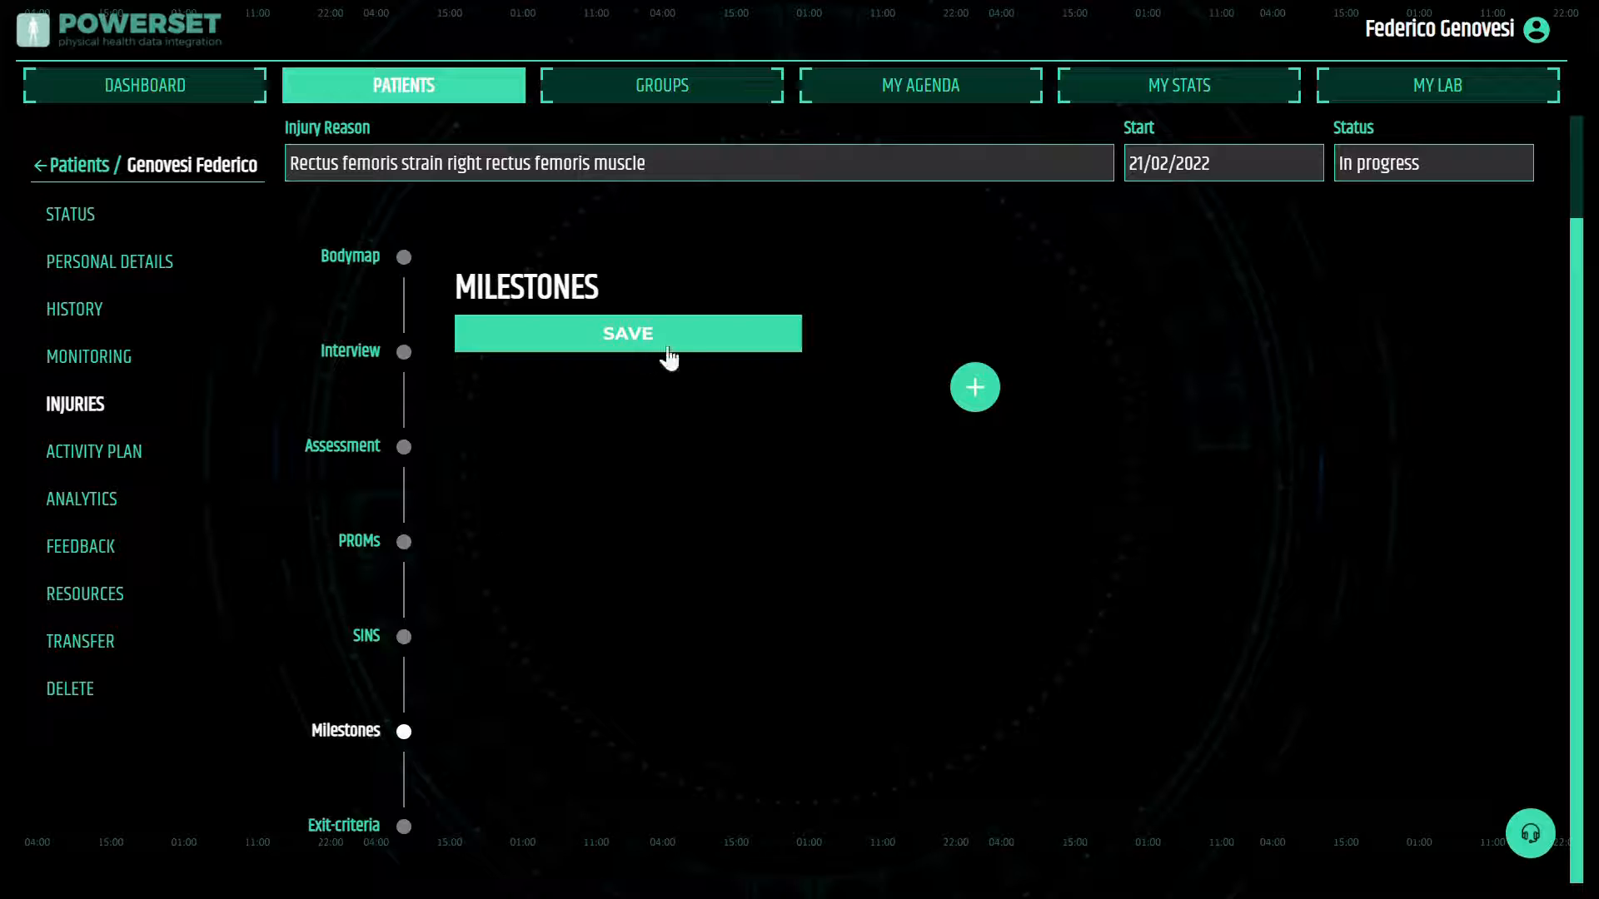
pyautogui.click(975, 387)
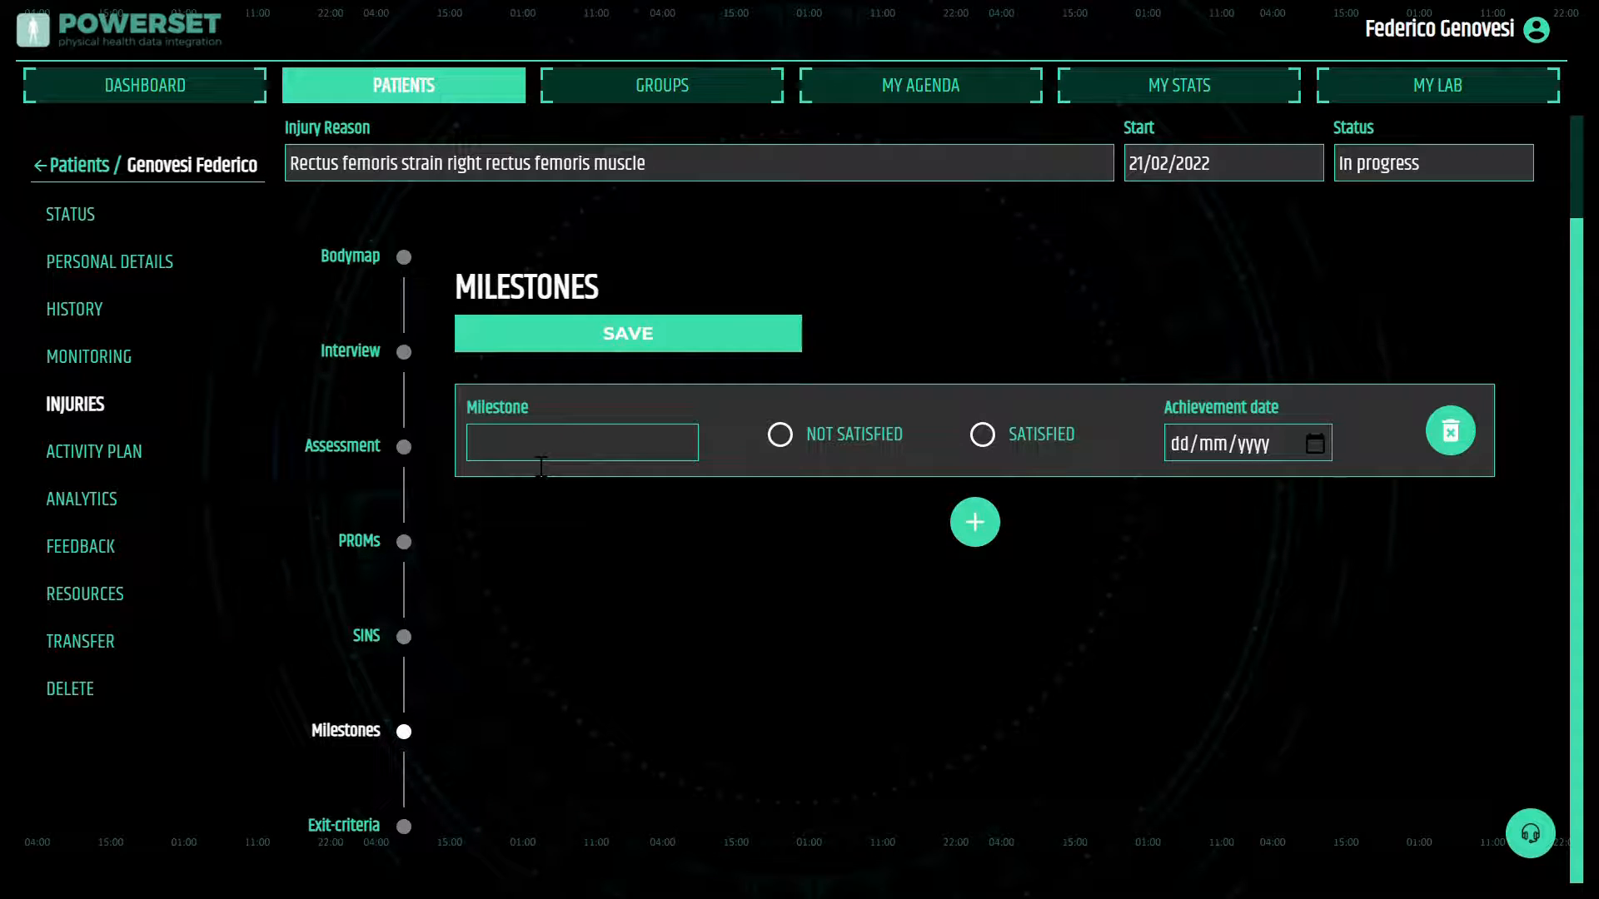
pyautogui.write('pain AD')
pyautogui.write('L')
pyautogui.write(' <2 d')
pyautogui.write('n 10')
pyautogui.click(780, 434)
# Add a second milestone "simmetry ROM knee flex >80%" and mark it as not satisfied
pyautogui.click(974, 522)
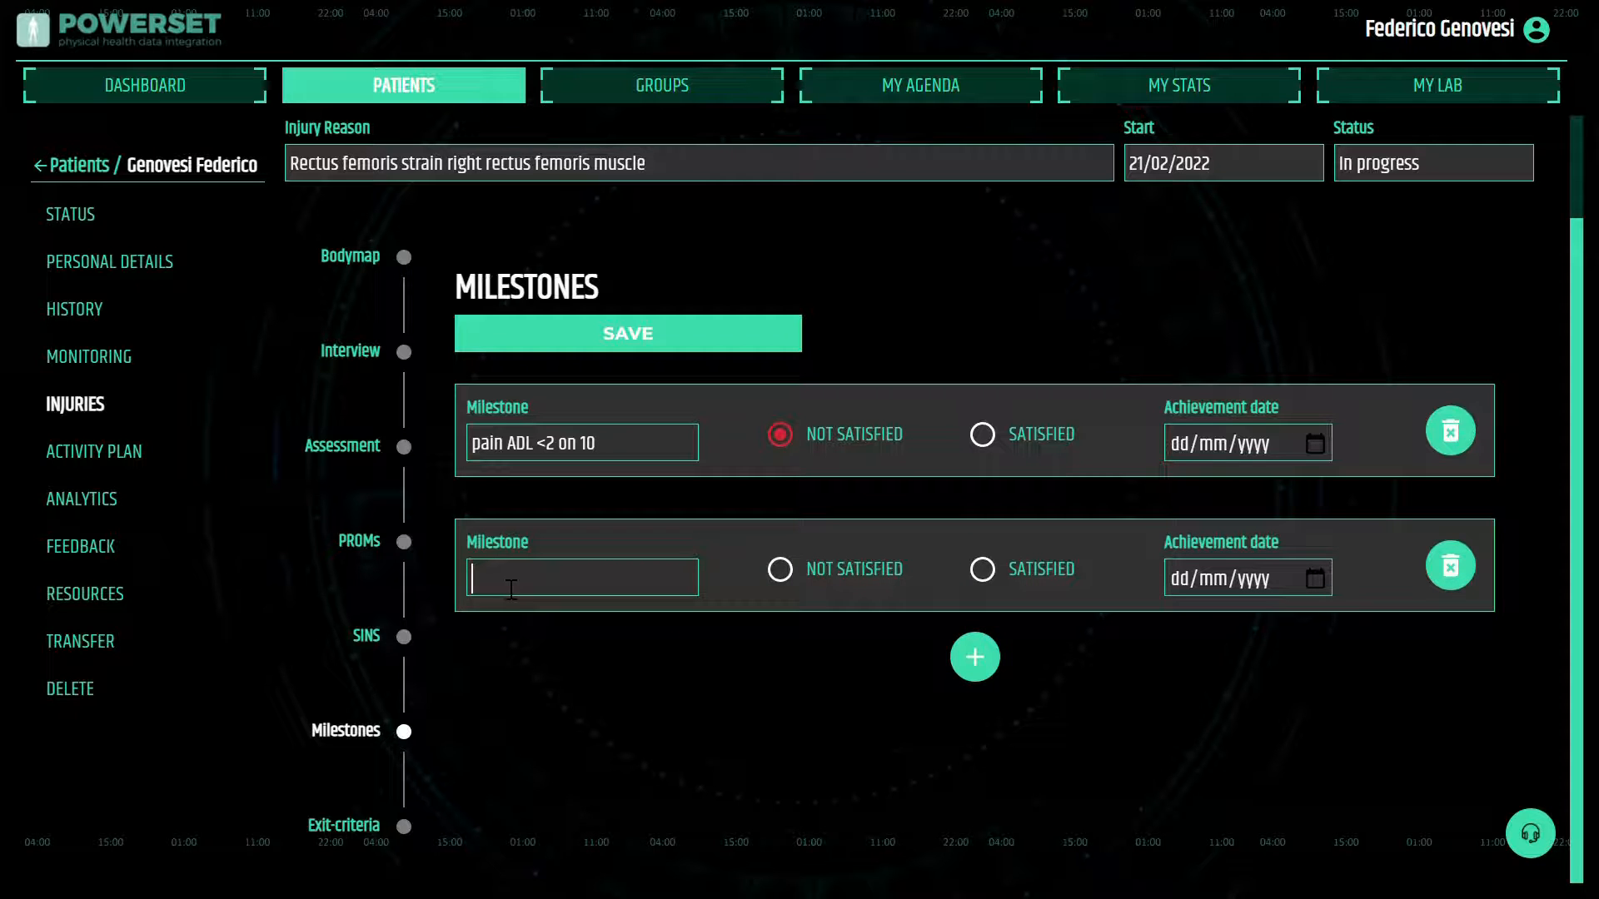
pyautogui.write('simmetry ROM knee flex')
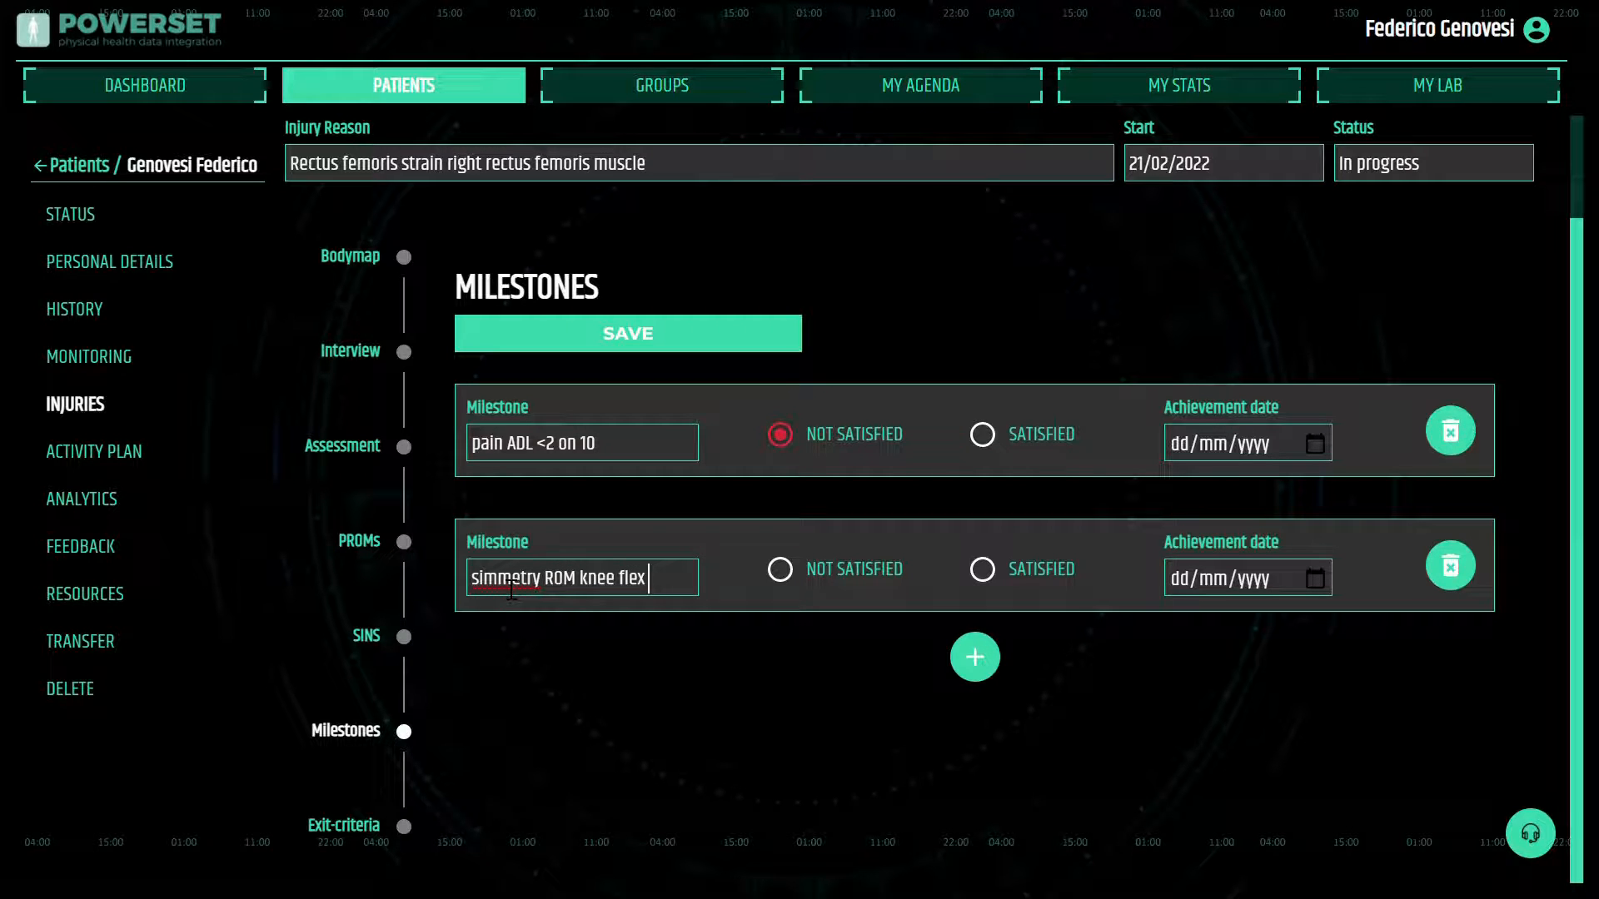
pyautogui.write(' >80%')
pyautogui.click(780, 569)
# Add a blank exit criterion to the injury's exit criteria and mark it as not satisfied
pyautogui.click(346, 827)
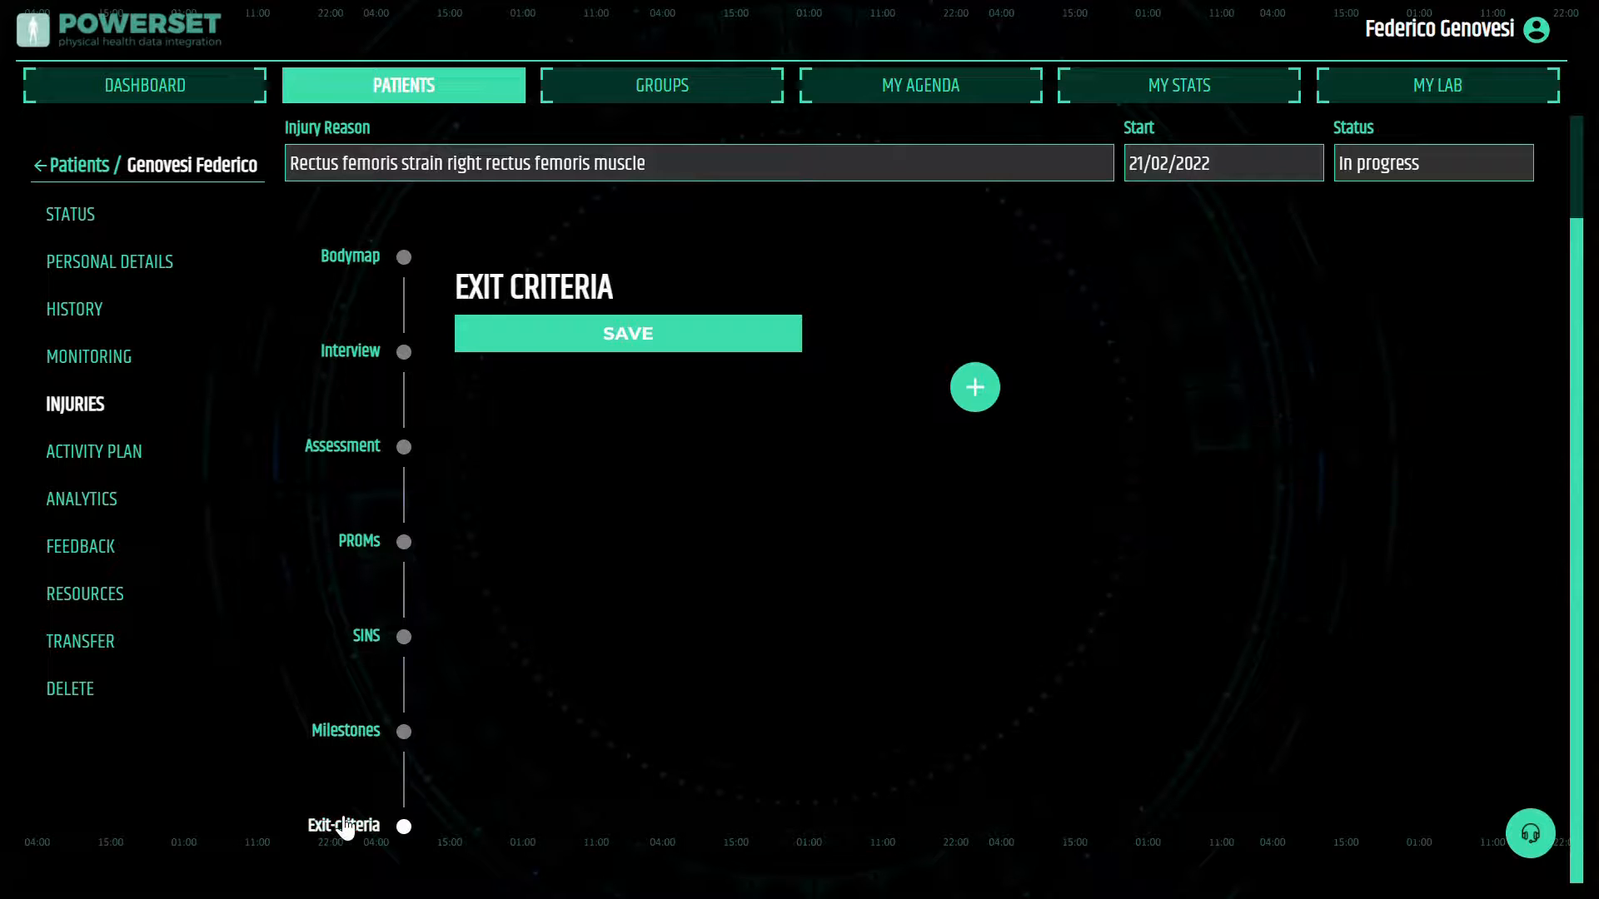
pyautogui.click(979, 393)
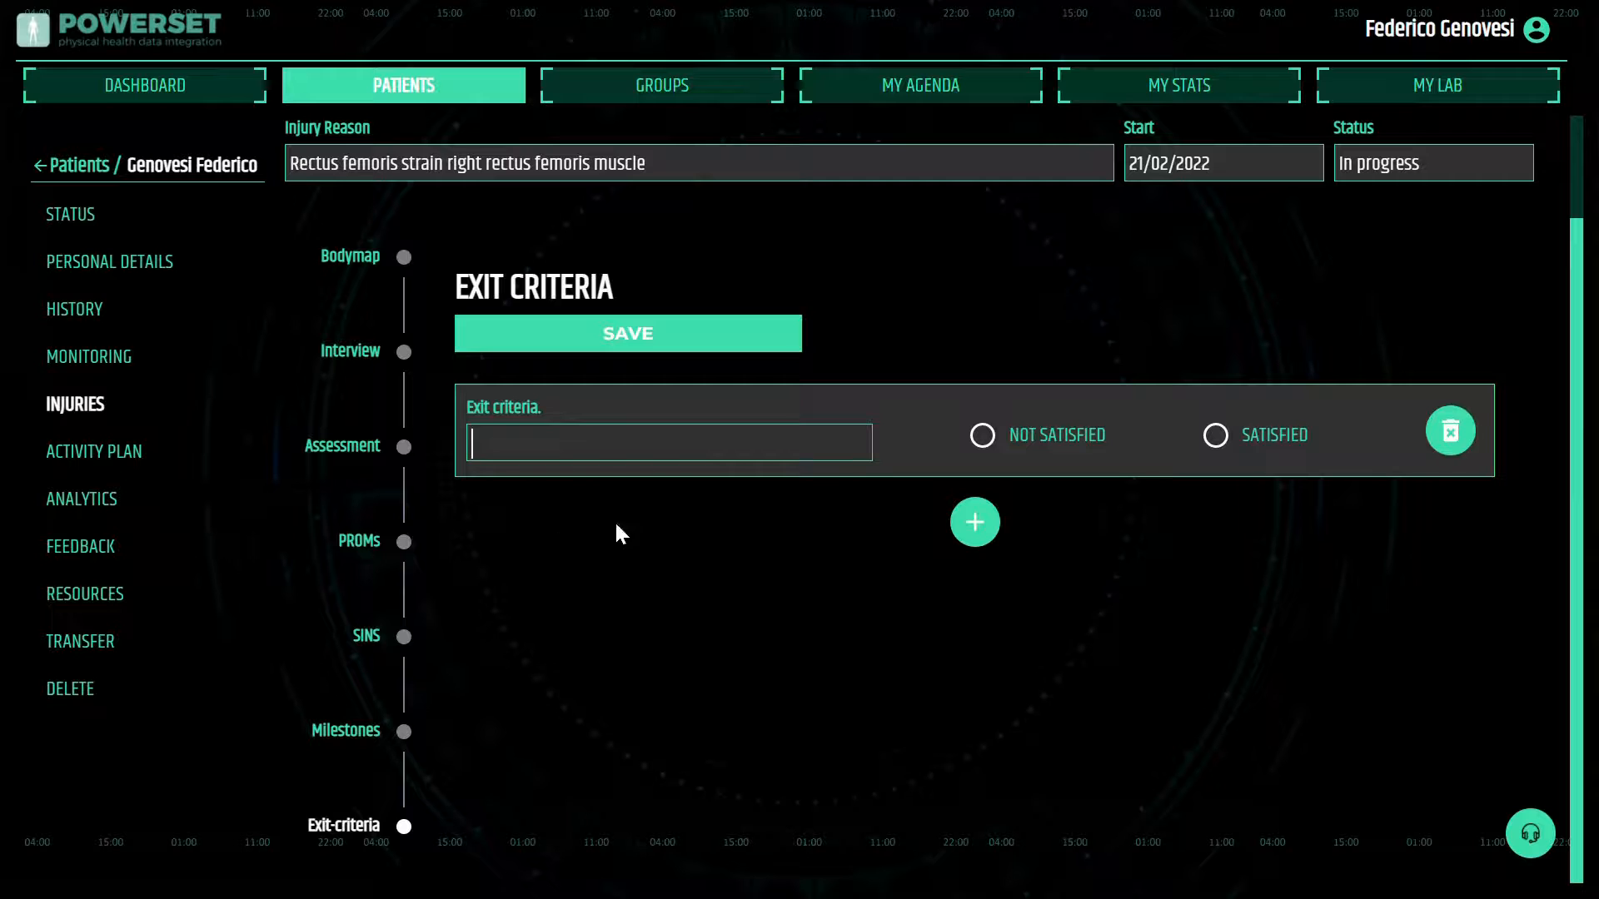
pyautogui.click(986, 442)
# Close the injury with the satisfaction rating Very Satisfied and check the injury statuses in the patient's injuries list
pyautogui.scroll(3, 1161, 350)
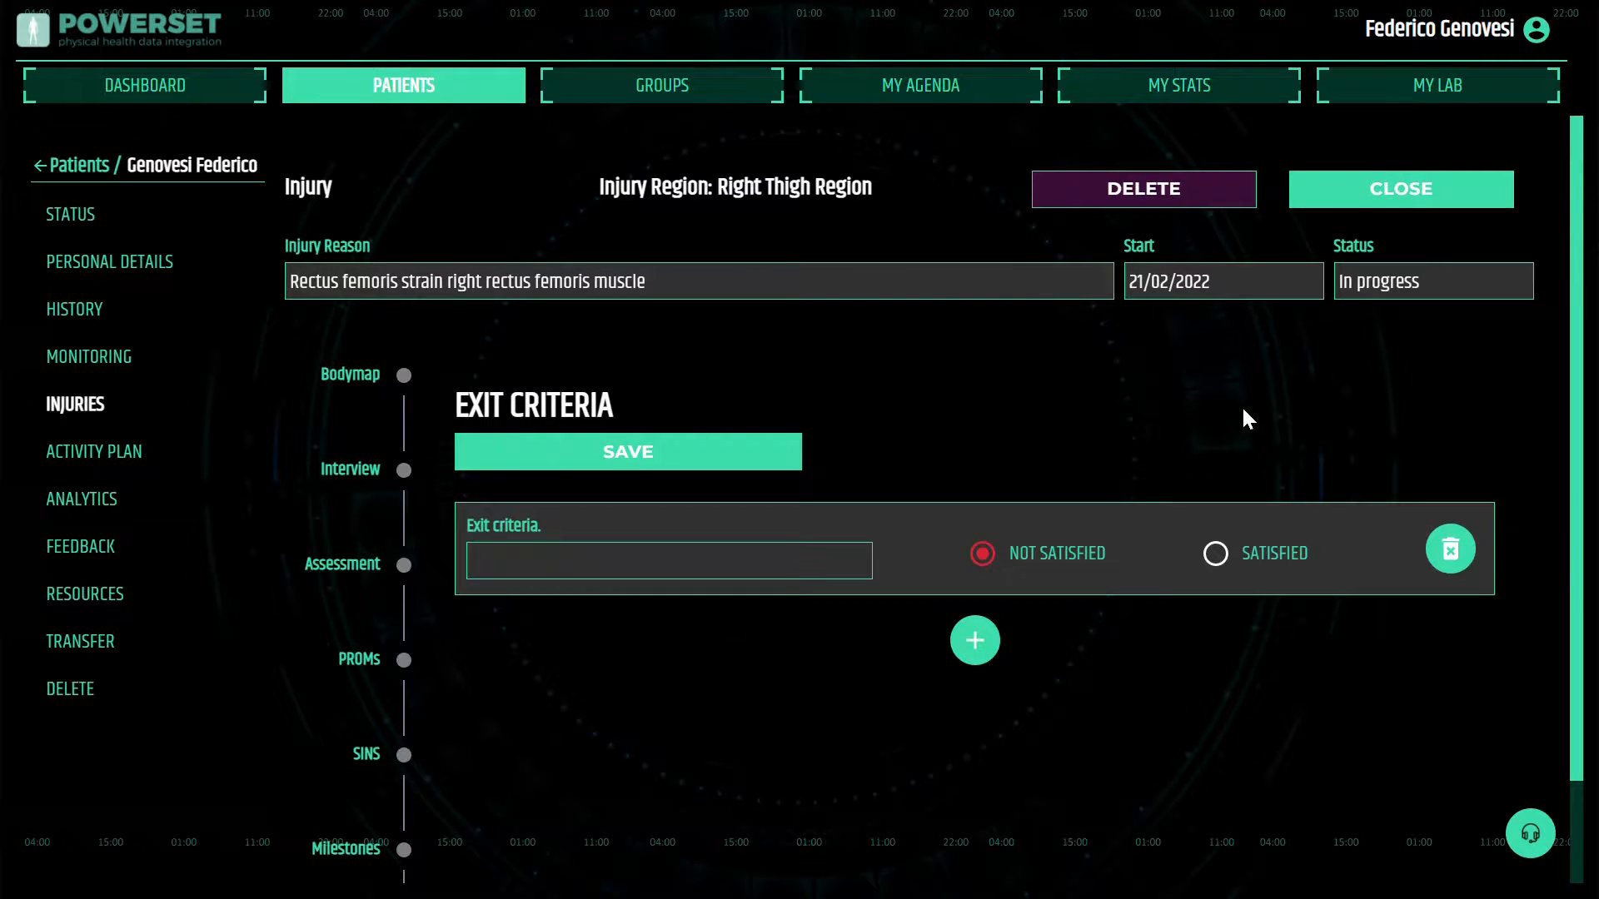
pyautogui.click(1410, 200)
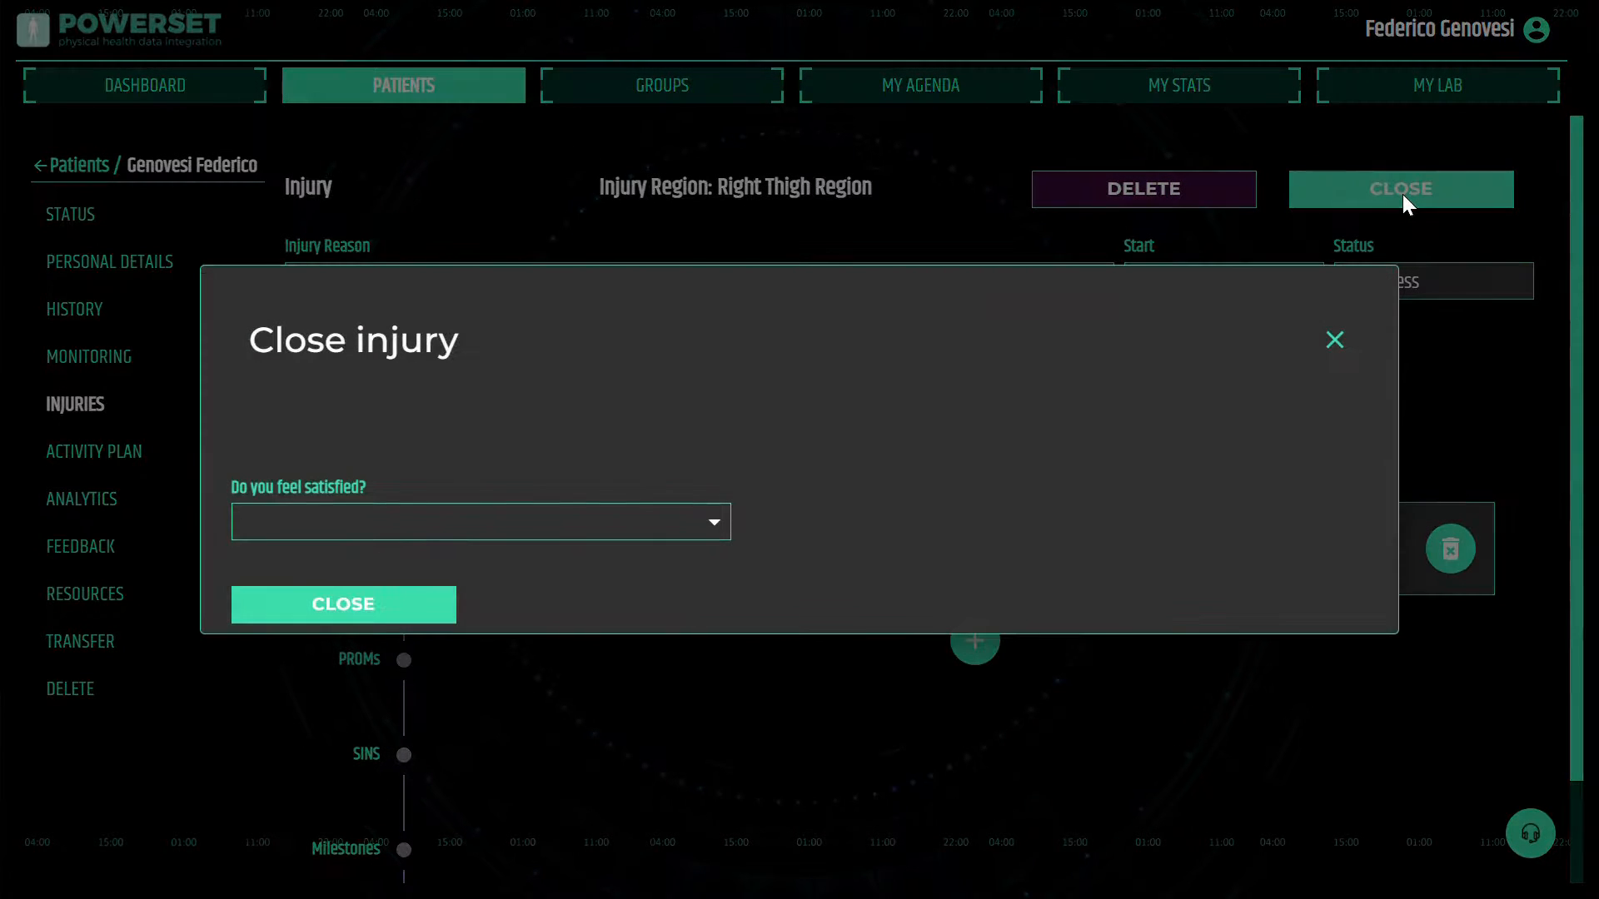
pyautogui.click(713, 523)
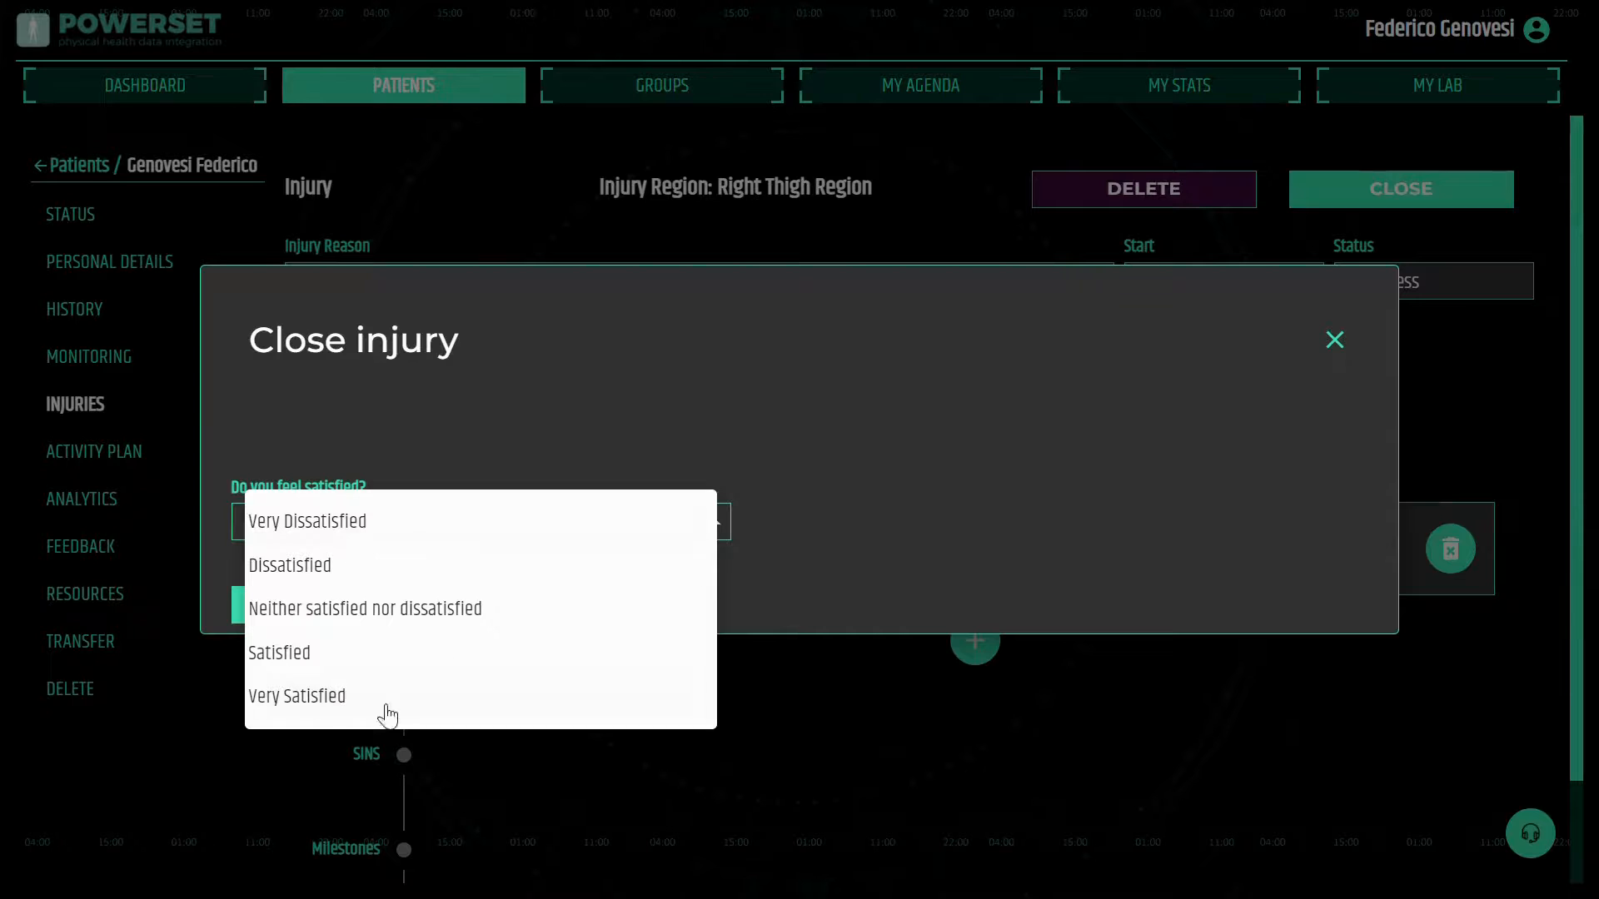
pyautogui.click(323, 710)
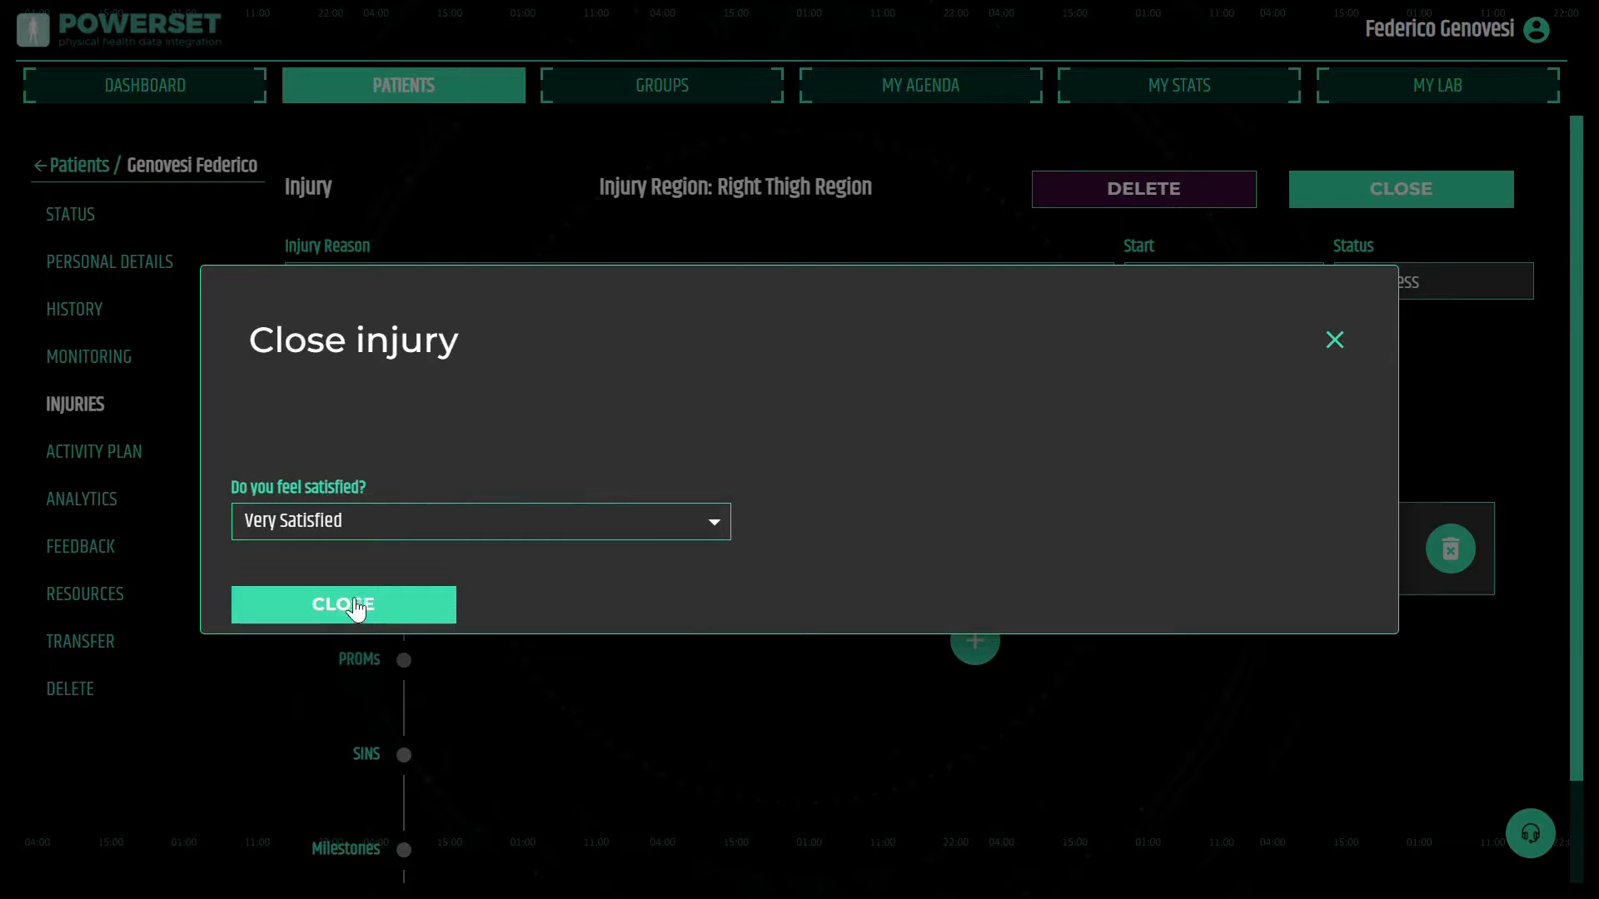
pyautogui.click(355, 609)
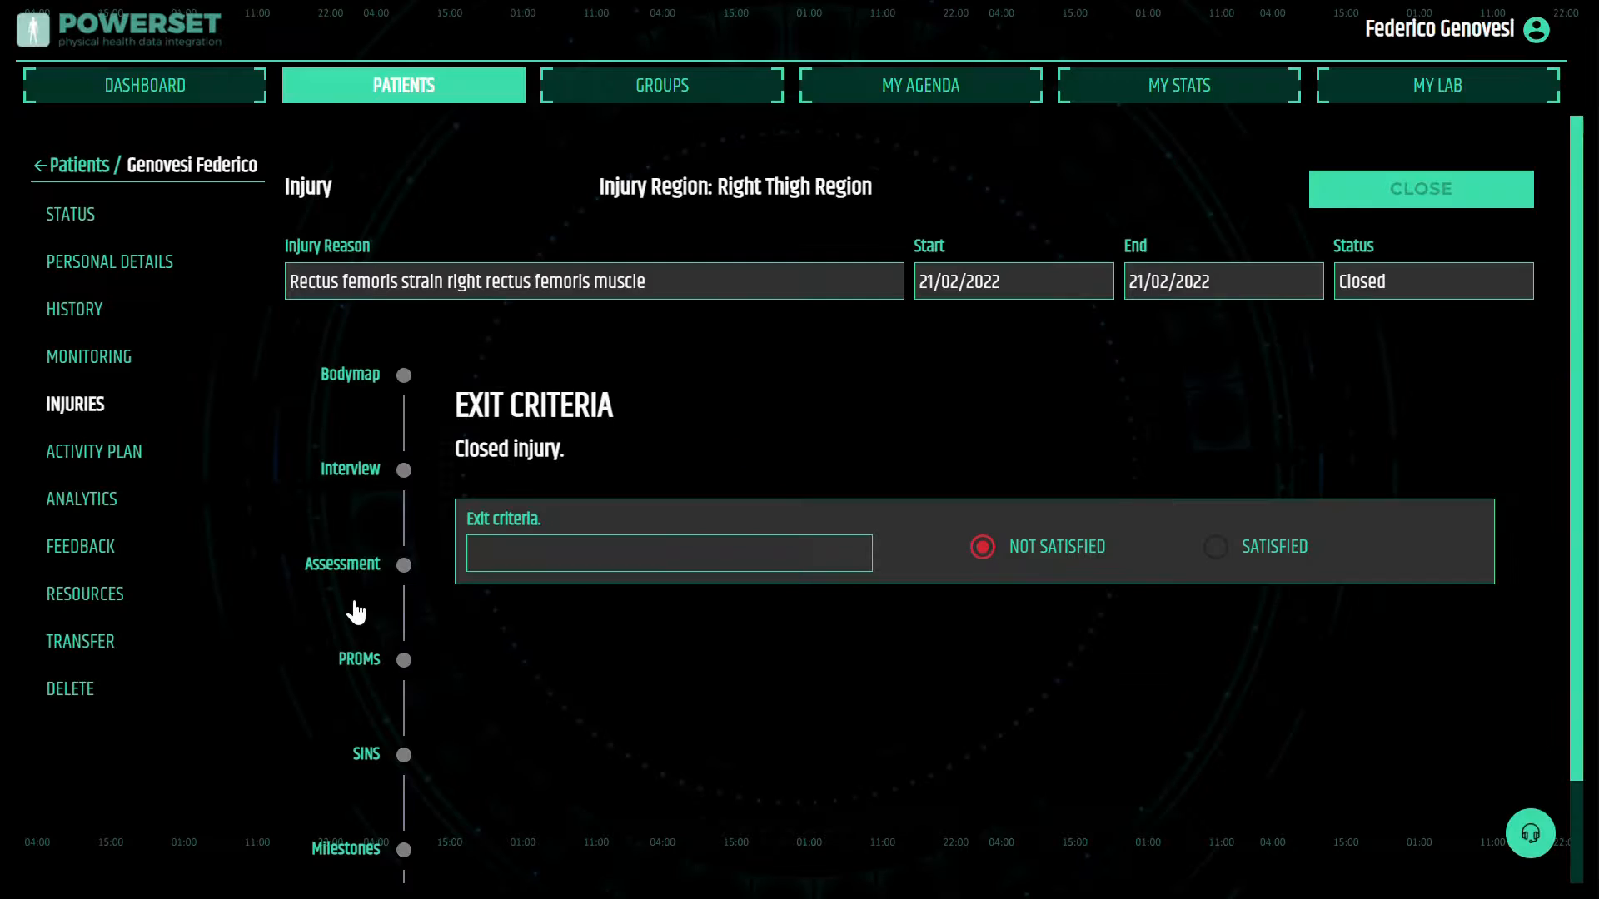
pyautogui.click(76, 405)
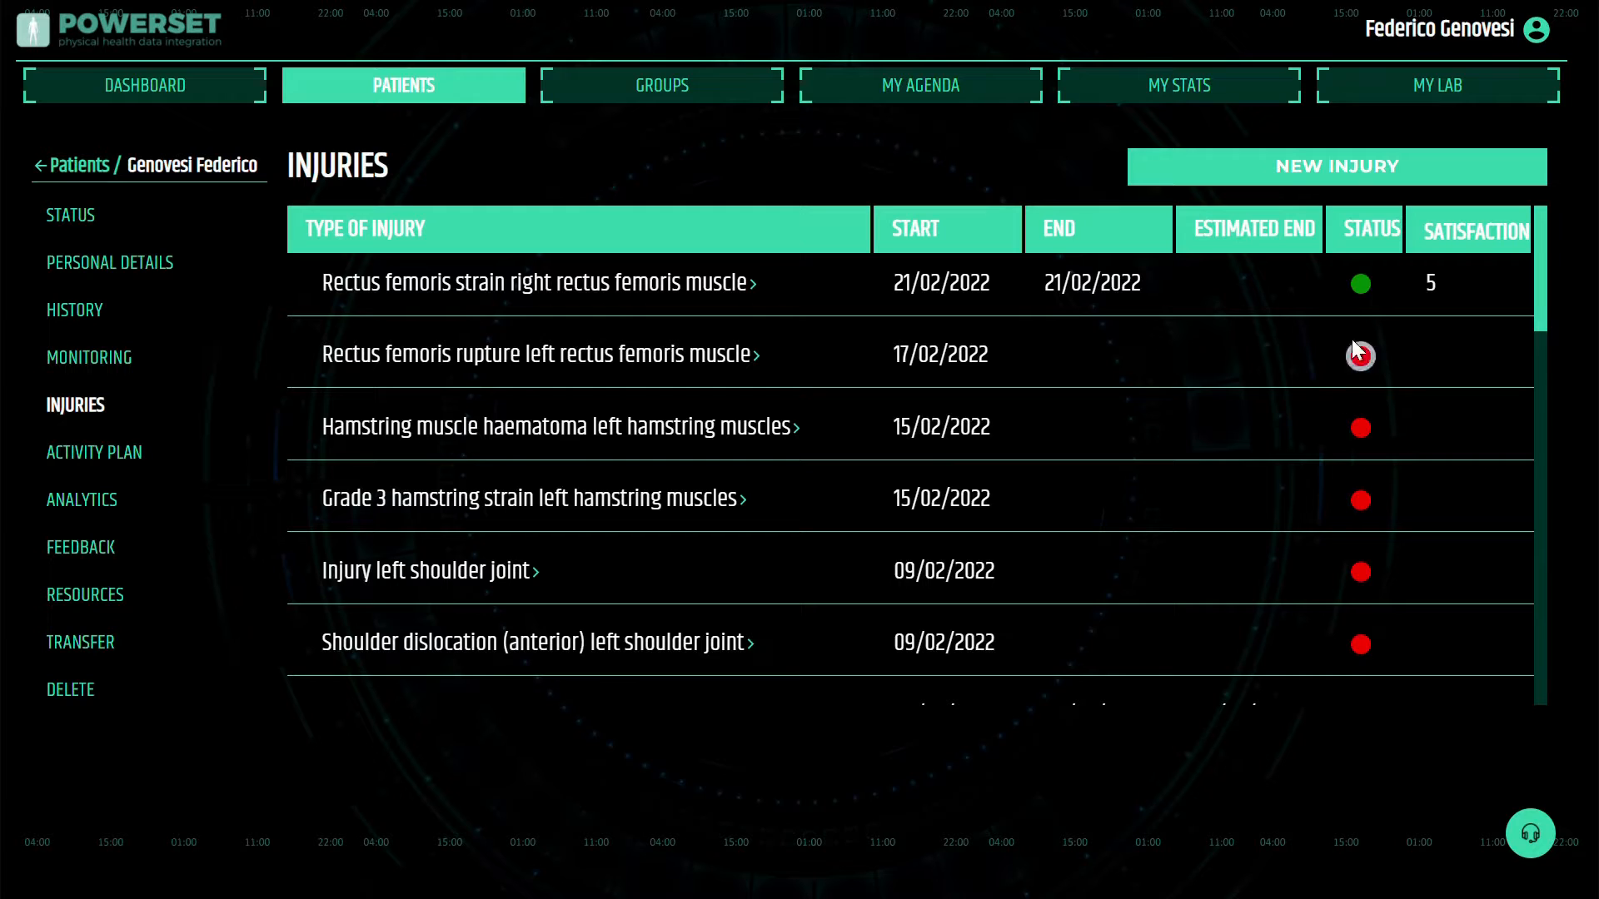
pyautogui.moveTo(1361, 361)
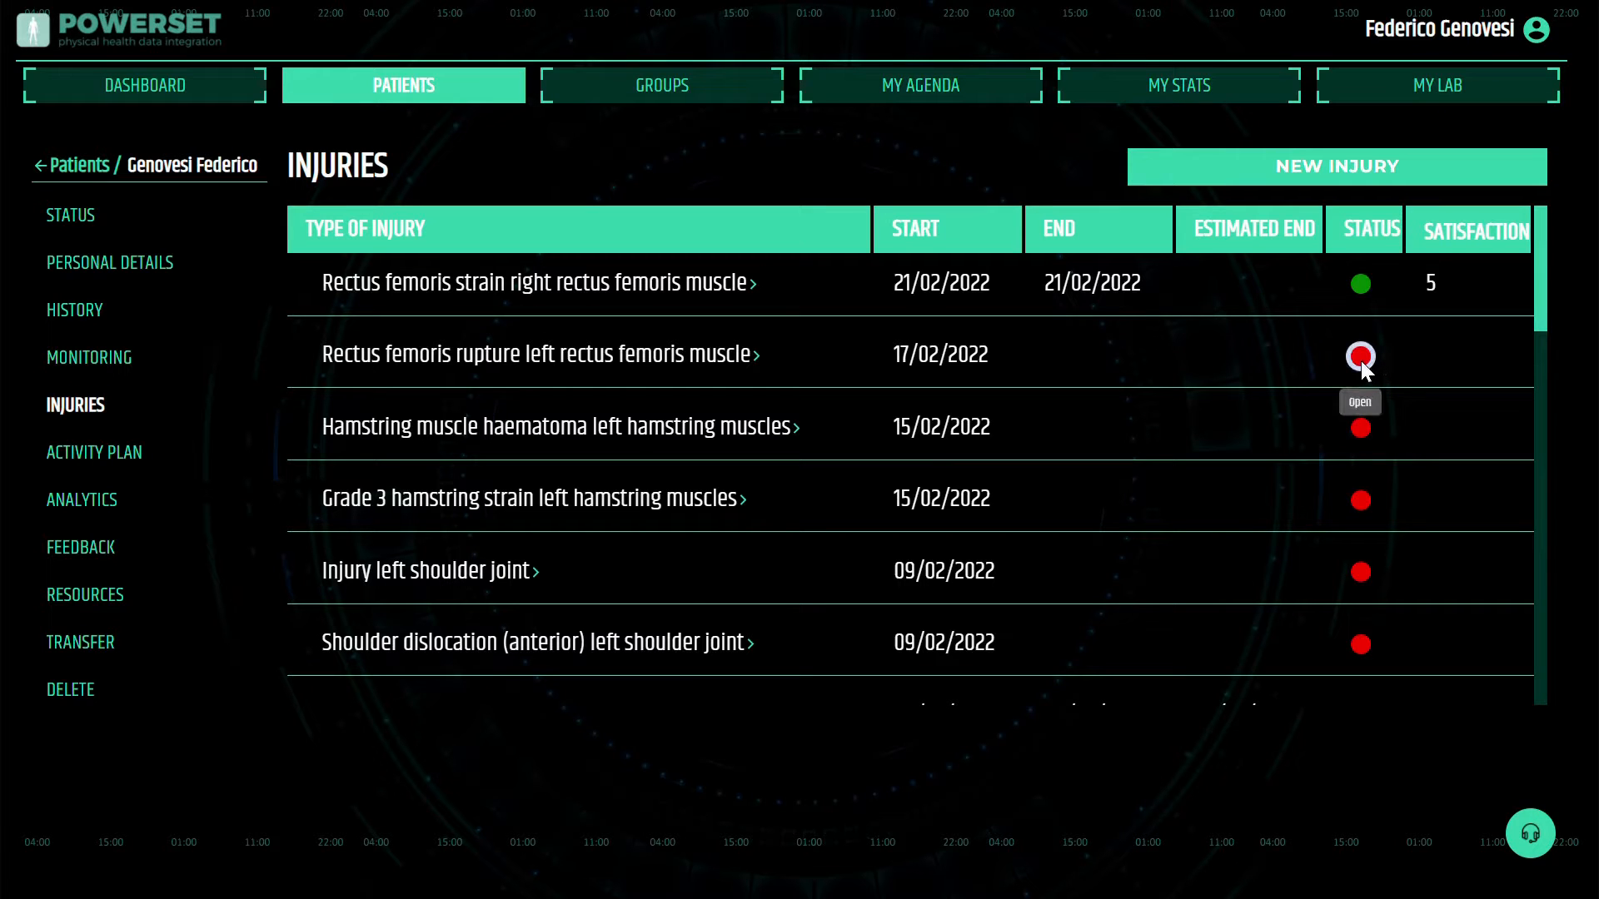